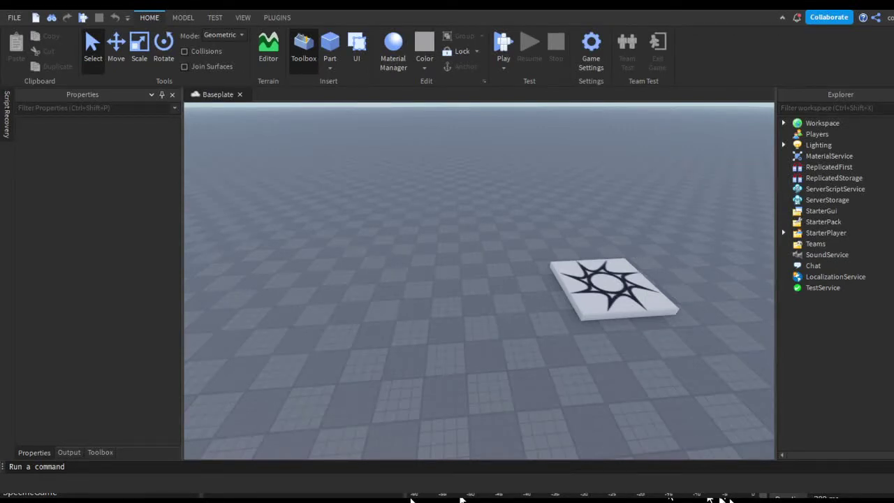
right_click_drag(636, 412, 680, 449)
scroll(679, 450, "down", 3)
scroll(629, 351, "up", 5)
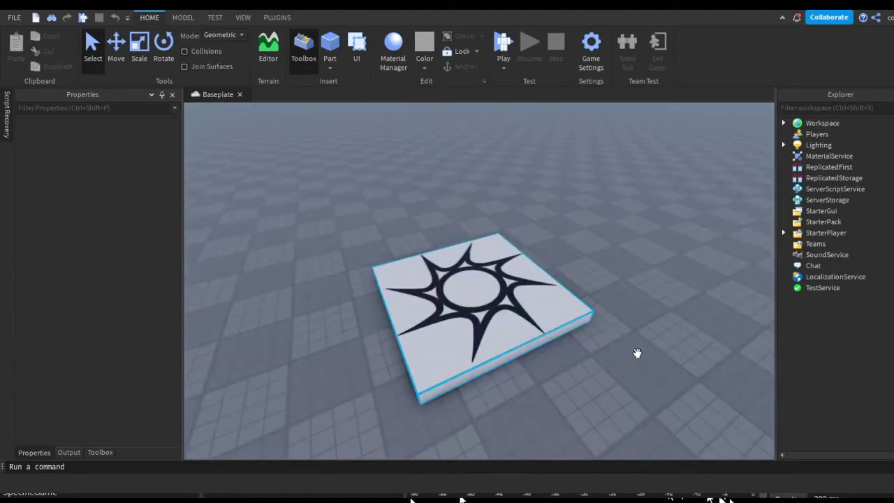
right_click_drag(631, 349, 594, 346)
scroll(631, 350, "down", 2)
mouse_move(777, 426)
left_mouse_down()
mouse_move(788, 428)
mouse_move(745, 430)
mouse_move(771, 429)
left_mouse_up()
right_click_drag(517, 388, 631, 345)
scroll(510, 417, "down", 1)
scroll(511, 392, "up", 2)
scroll(631, 345, "up", 3)
scroll(633, 345, "down", 5)
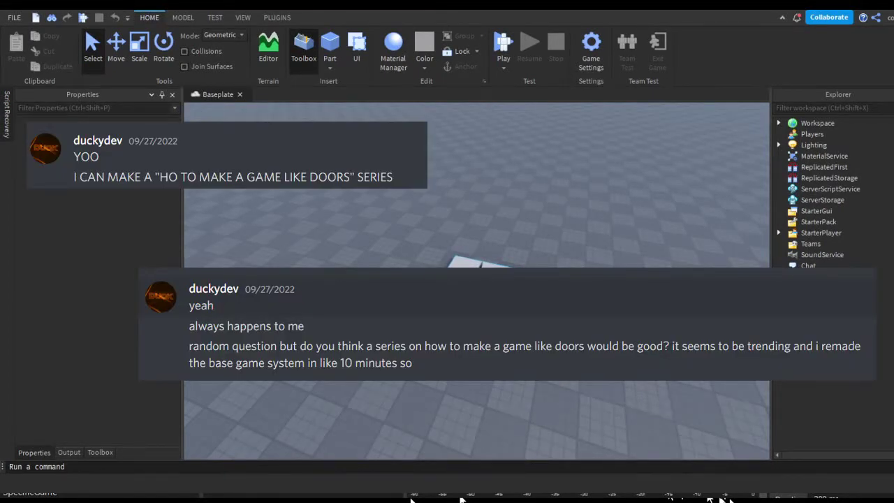
right_click_drag(477, 321, 545, 308)
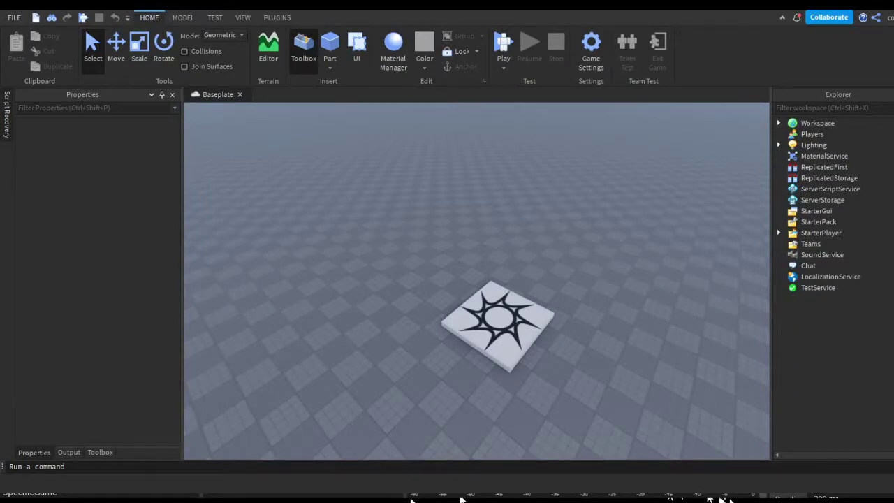
key("w")
right_click_drag(663, 316, 664, 316)
key("s")
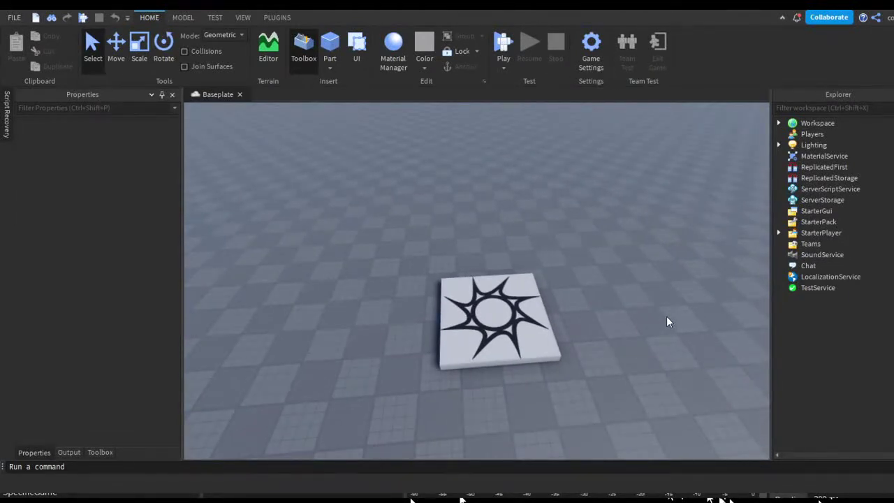
key("w")
right_click_drag(667, 279, 643, 250)
key("s")
key("s")
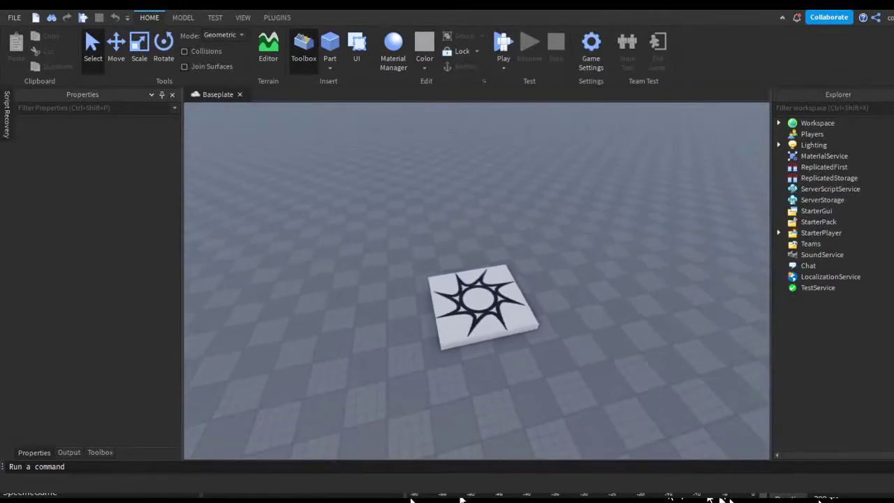
Insert a block part on the baseplate near the spawn location and rotate it 90 degrees about the vertical axis.
right_click_drag(671, 402, 605, 381)
key("w")
left_click(330, 44)
key("w")
left_click_drag(514, 308, 595, 395)
key("r")
key("s")
Scale the new part to about 0.4 studs thick and 14.8 studs long.
left_click(140, 48)
key("w")
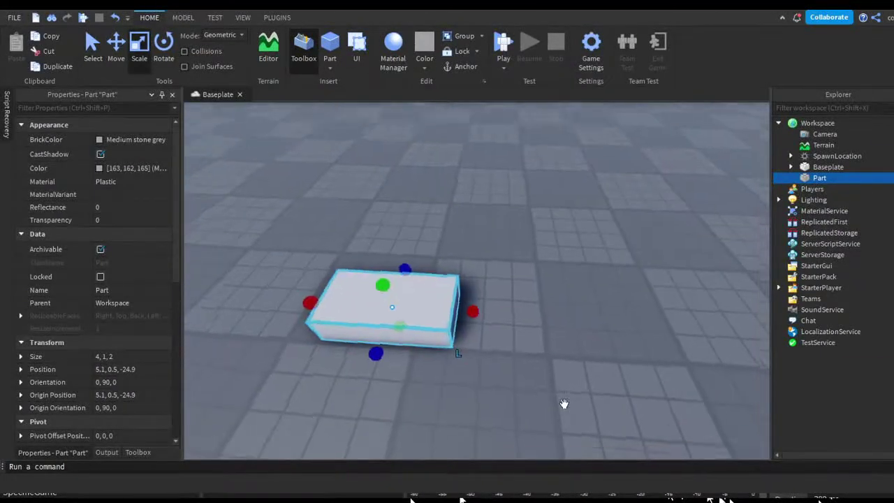
right_click_drag(565, 405, 559, 359)
left_click_drag(447, 289, 451, 303)
key("d")
left_click_drag(539, 309, 585, 309)
key("a")
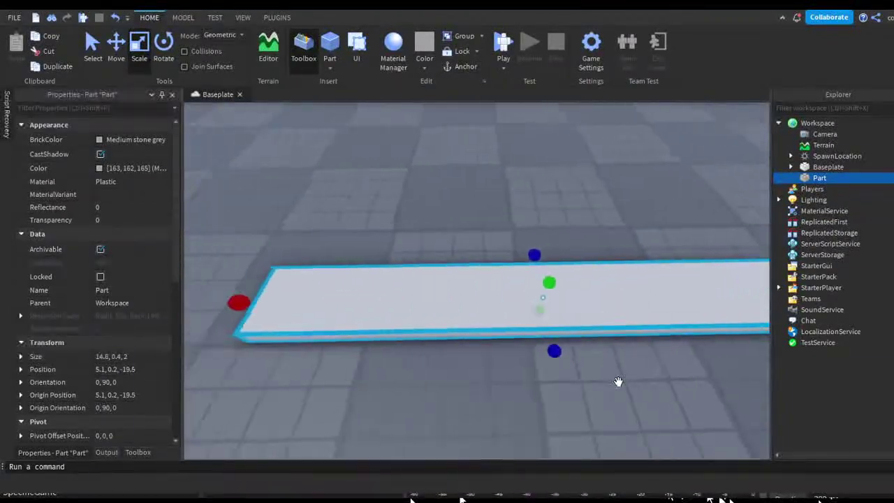
Widen the part into a floor slab of about 15.8 by 0.4 by 27.8 studs.
key("w")
left_click_drag(477, 312, 429, 314)
right_click_drag(508, 394, 612, 275)
key("a")
left_click_drag(593, 284, 540, 285)
key("a")
left_click_drag(546, 241, 545, 241)
key("a")
right_click_drag(545, 241, 735, 221)
key("s")
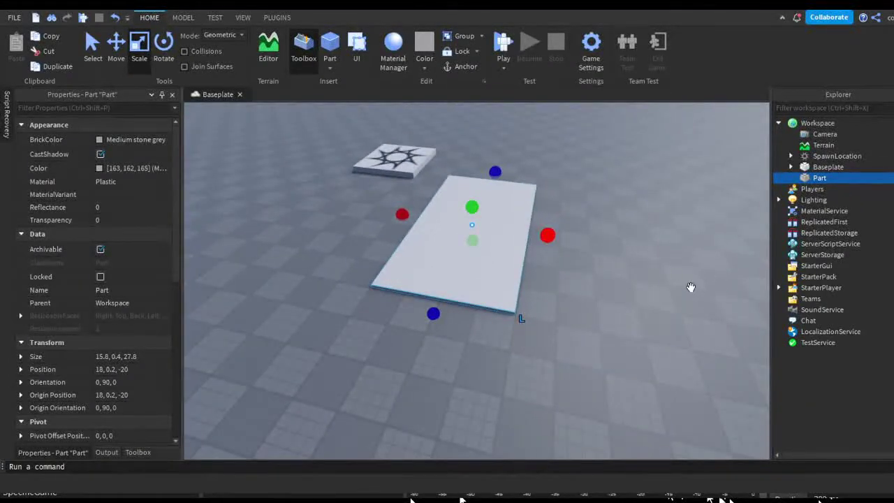
Extend the floor slab to about 27.9 studs along its X size.
mouse_move(687, 294)
left_mouse_down()
mouse_move(705, 301)
mouse_move(687, 296)
mouse_move(684, 305)
left_mouse_up()
key("w")
key("d")
left_click(707, 338)
key("s")
key("a")
left_click(579, 274)
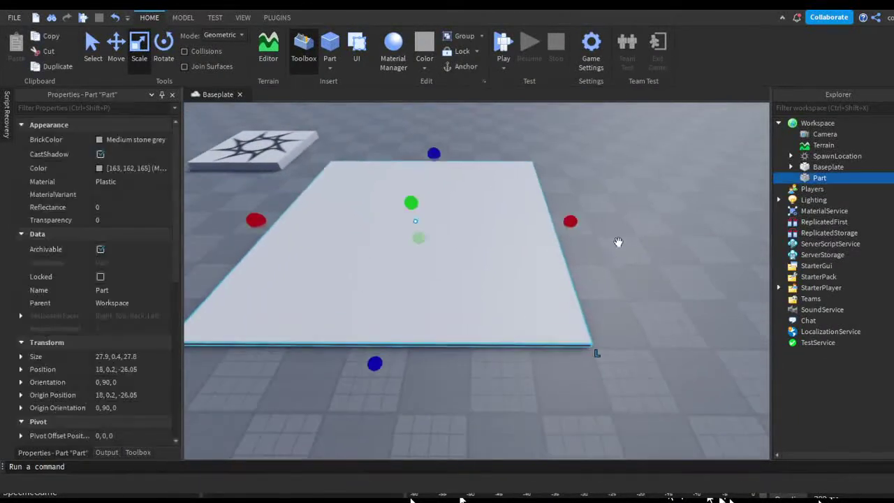
key("s")
key("a")
right_click_drag(731, 307, 732, 302)
key("w")
key("d")
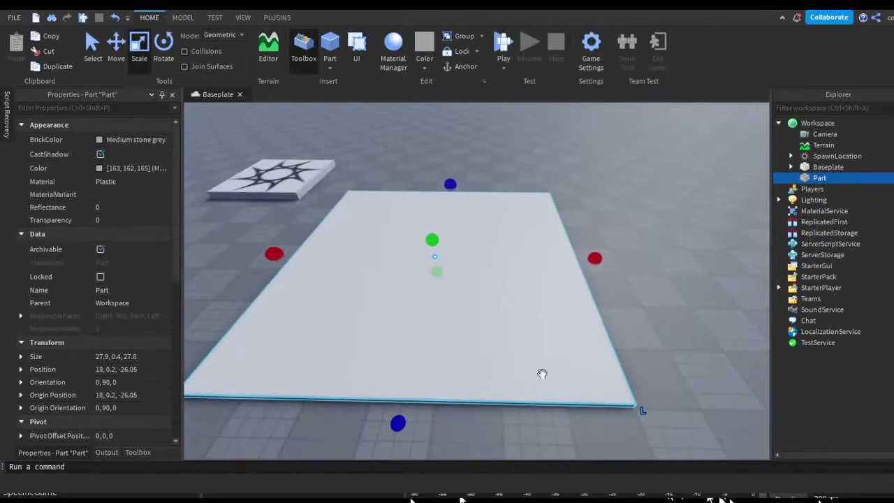
Anchor the floor, duplicate it and narrow the copy to a 0.5 stud strip along the edge nearest the spawn location.
key("w")
key("a")
left_click(462, 66)
key("ctrl+d")
key("s")
left_click_drag(734, 306, 582, 342)
key("a")
key("w")
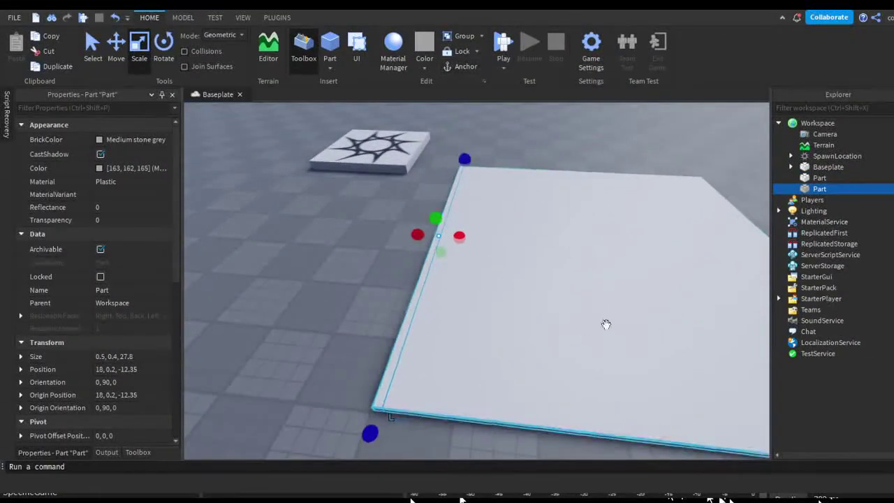
Raise the edge strip into a wall about 15.5 studs tall.
right_click_drag(607, 329, 645, 347)
key("d")
left_click_drag(635, 328, 631, 304)
right_click_drag(632, 307, 631, 305)
key("s")
left_click_drag(632, 305, 633, 307)
right_click_drag(631, 305, 633, 308)
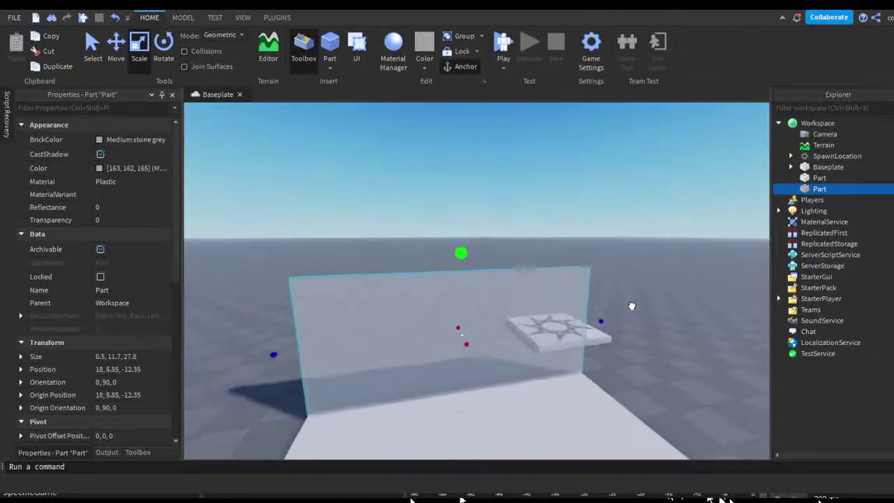
left_click_drag(633, 307, 633, 302)
right_click_drag(633, 307, 619, 347)
left_click(609, 392)
key("w")
right_click_drag(609, 391, 695, 378)
key("s")
key("ctrl+d")
left_click_drag(724, 309, 497, 364)
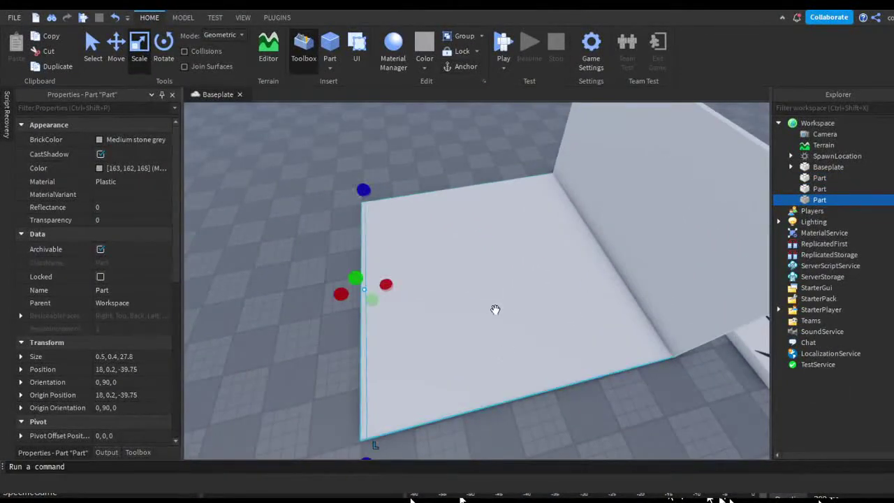
left_click_drag(451, 338, 439, 274)
right_click_drag(451, 337, 439, 273)
left_click_drag(438, 274, 447, 281)
mouse_move(439, 274)
right_mouse_down()
mouse_move(448, 282)
mouse_move(439, 273)
right_mouse_up()
left_click_drag(434, 246, 431, 229)
key("s")
right_click_drag(471, 224, 498, 241)
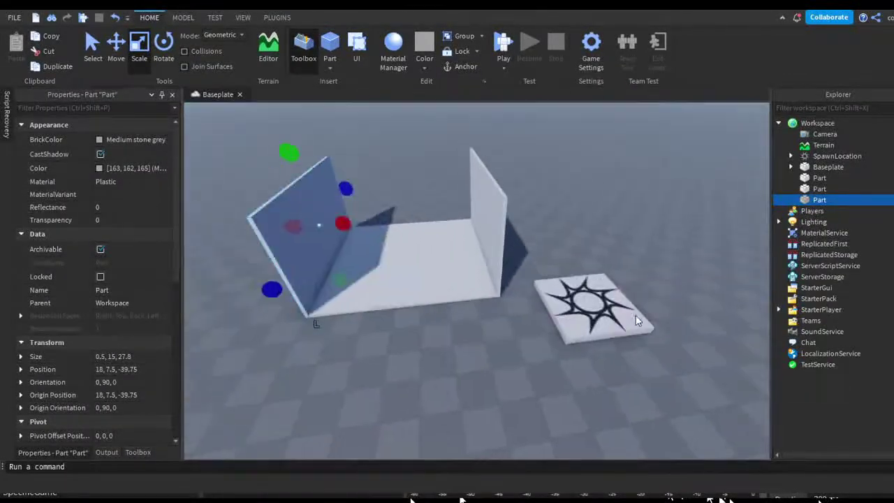
key("Delete")
Duplicate the existing wall and move the copy to the opposite edge of the floor.
right_click_drag(637, 300, 629, 280)
key("w")
left_click(513, 245)
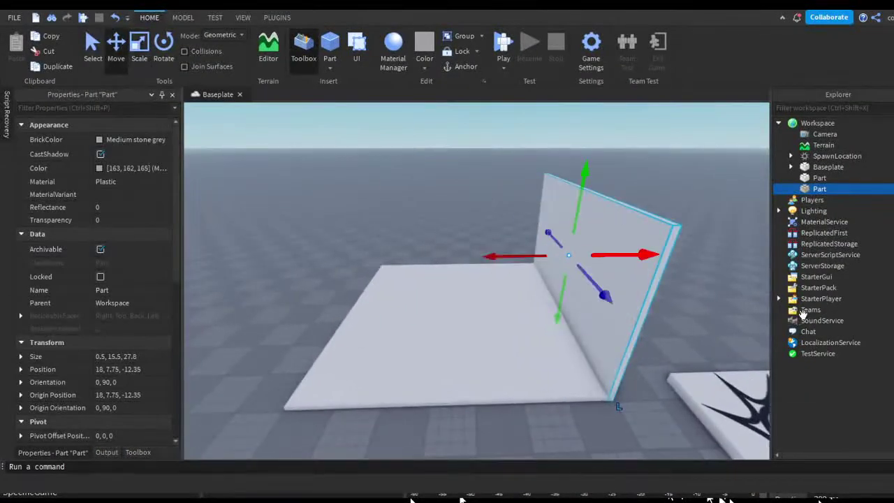
key("ctrl+d")
left_click_drag(515, 256, 276, 258)
key("a")
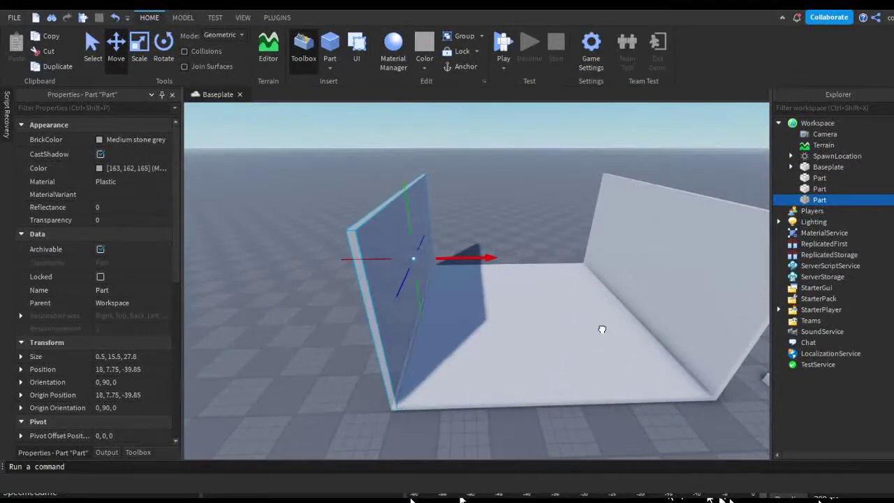
Examine the room's layout from above and from inside the corridor.
left_click(679, 279)
right_click_drag(603, 329, 599, 237)
key("a")
key("s")
key("w")
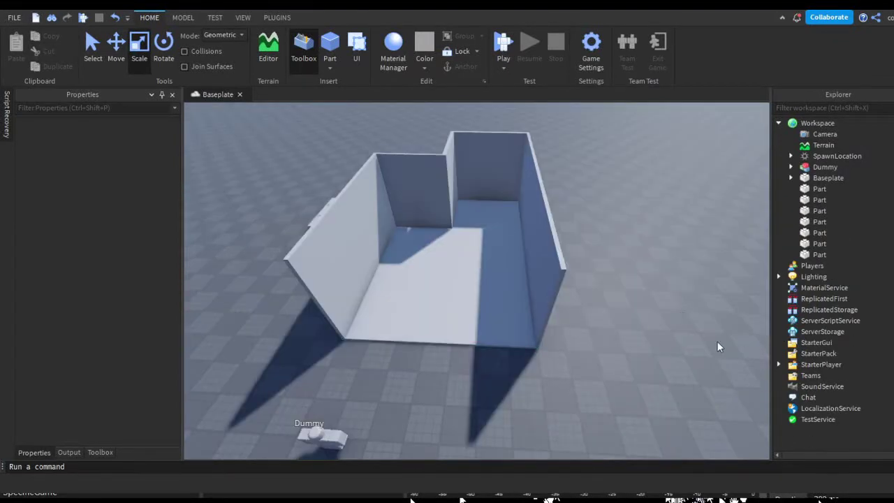
scroll(637, 300, "up", 5)
right_click_drag(637, 299, 704, 353)
scroll(636, 299, "down", 6)
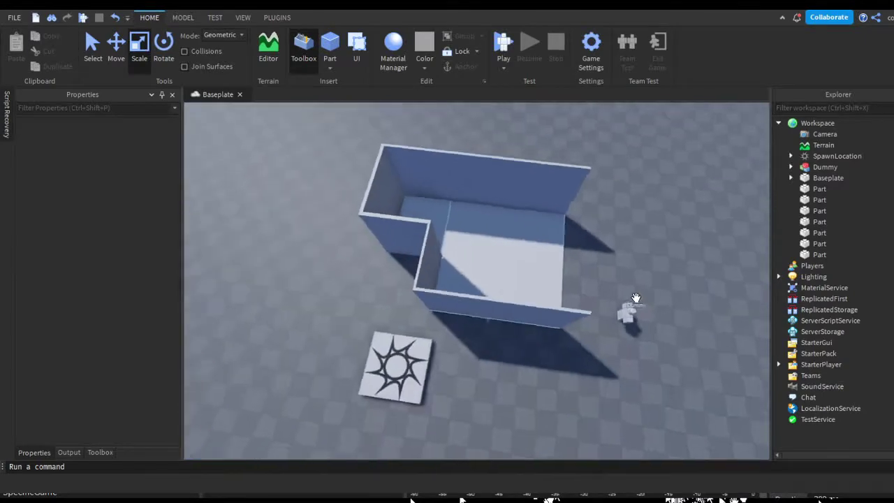
scroll(636, 298, "up", 3)
scroll(643, 298, "down", 5)
scroll(641, 270, "up", 6)
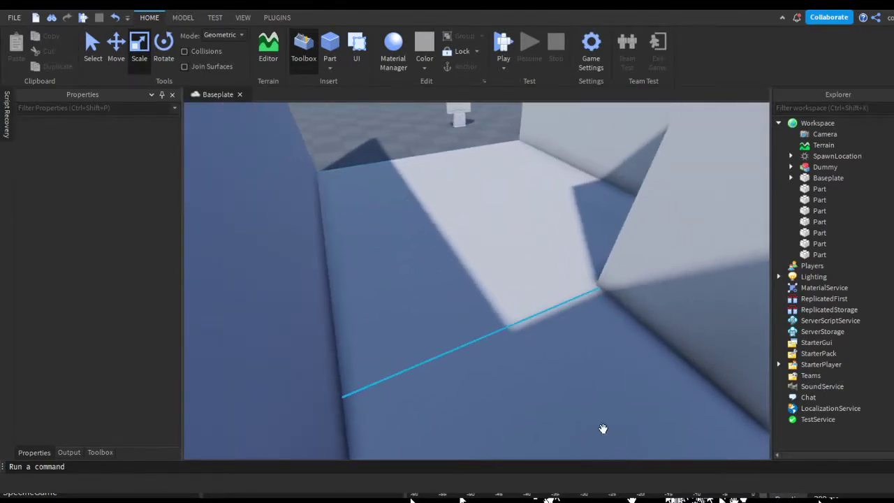
right_click_drag(704, 353, 699, 389)
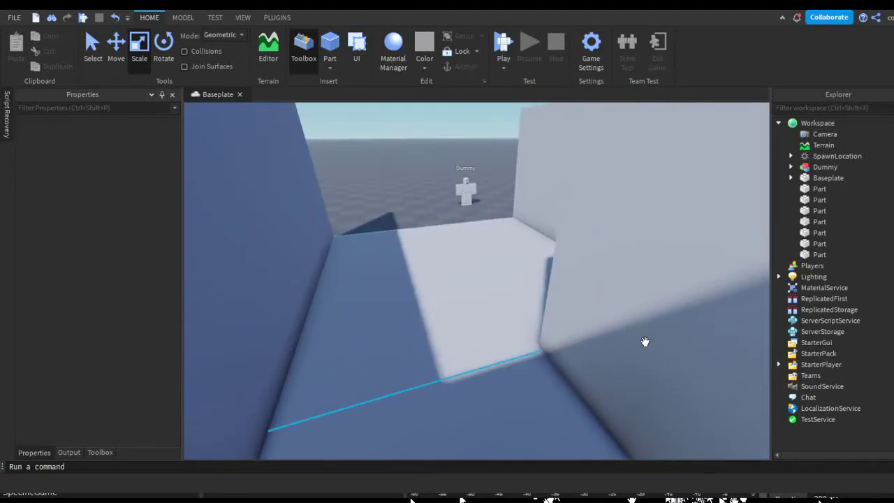
right_click_drag(507, 353, 650, 394)
key("w")
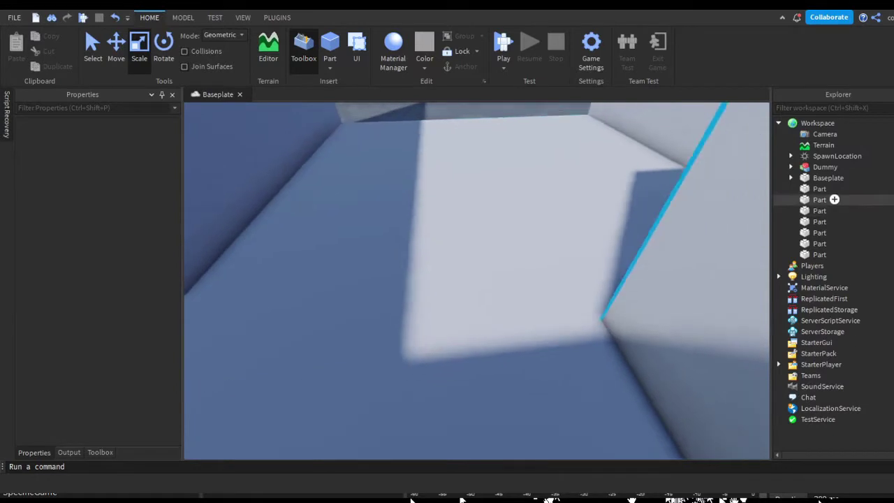
Add a new Folder to Workspace for the room parts.
key("s")
left_click(827, 190)
left_click(835, 254, "shift")
left_click(819, 123)
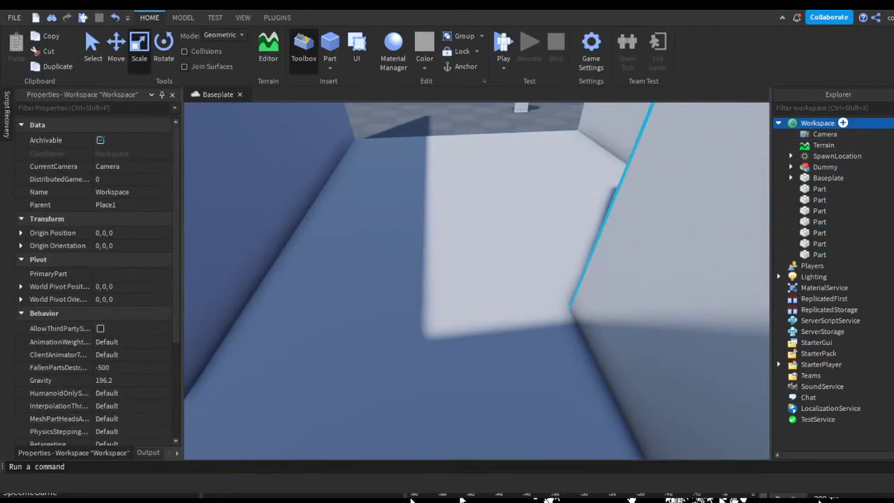
left_click(828, 211)
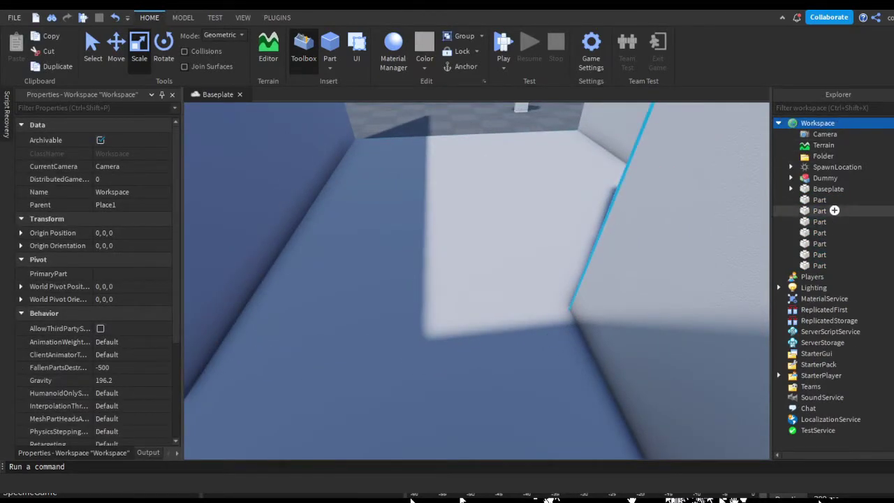
Group the seven room parts into a model named Room1 and place it inside the folder, renamed Rooms.
left_click(820, 200)
left_click(834, 266, "shift")
key("ctrl+g")
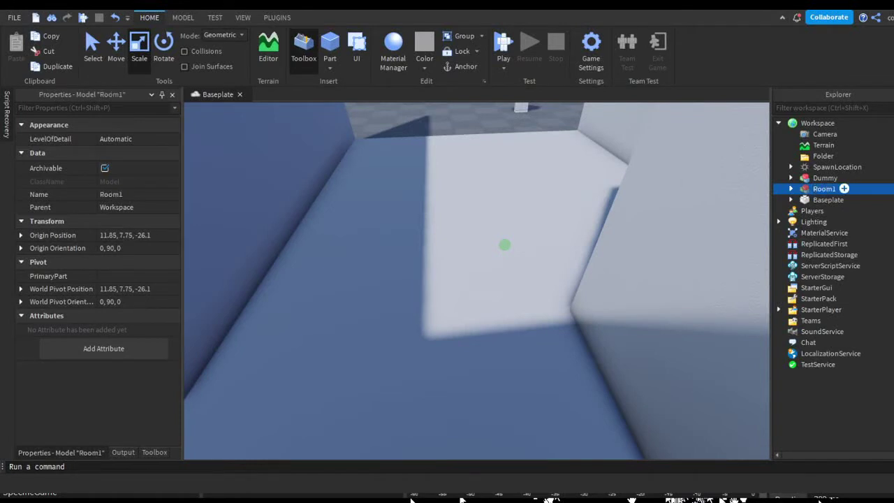
left_click(823, 156)
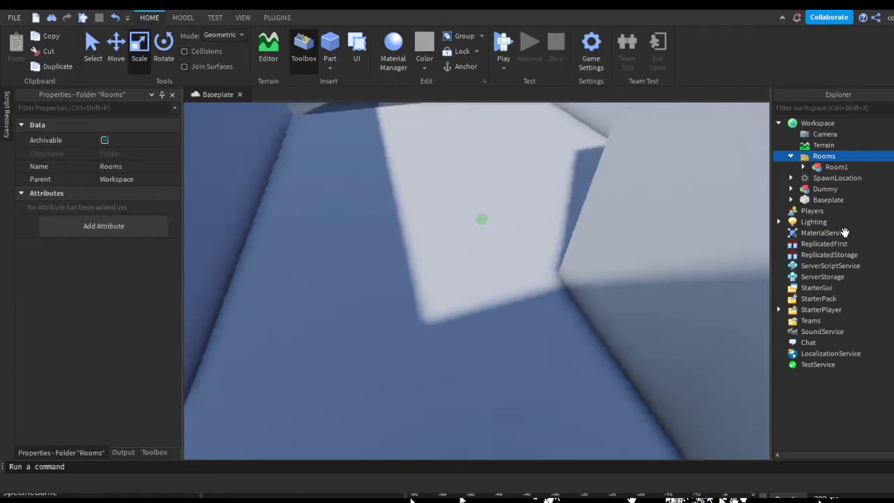
Insert a new part on the room floor and move it against the wall corner at the corridor opening.
scroll(762, 237, "down", 5)
left_click(761, 241)
right_click_drag(761, 241, 759, 258)
scroll(696, 319, "up", 5)
scroll(696, 318, "up", 5)
right_click_drag(696, 318, 688, 315)
left_click(332, 60)
right_click_drag(626, 383, 628, 387)
scroll(629, 387, "down", 2)
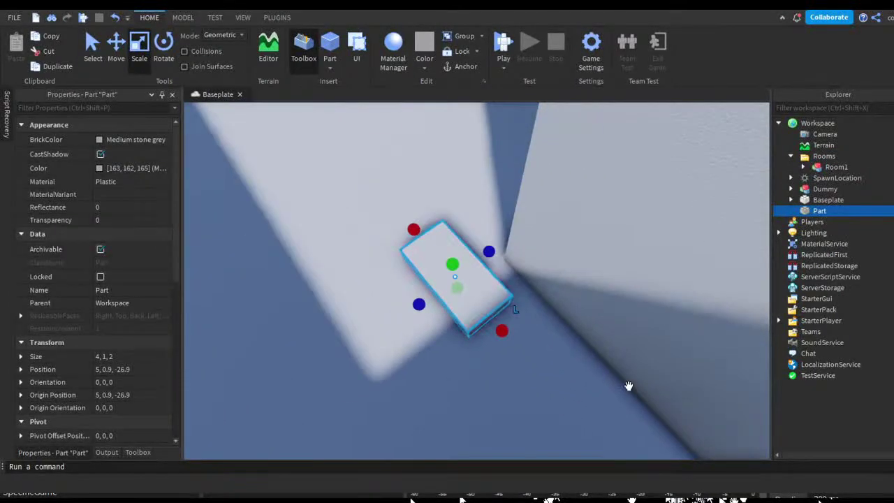
key("ctrl+r")
scroll(605, 373, "up", 4)
left_click_drag(629, 387, 677, 355)
right_click_drag(678, 355, 565, 449)
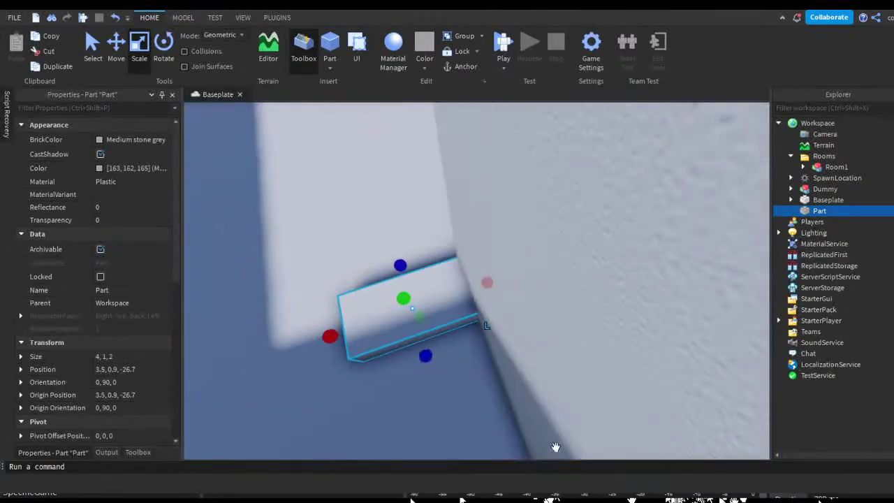
Resize the new part and fit it against the wall at the corridor opening.
left_click_drag(524, 448, 561, 399)
right_click_drag(559, 413, 561, 399)
left_click_drag(561, 399, 563, 399)
left_click_drag(457, 407, 445, 423)
left_click_drag(613, 354, 613, 351)
right_click_drag(612, 351, 629, 320)
left_click_drag(612, 352, 649, 245)
right_click_drag(649, 245, 645, 238)
left_click_drag(600, 307, 650, 309)
right_click_drag(665, 309, 665, 310)
right_click_drag(768, 334, 701, 333)
Duplicate the fitted part and resize and position the copy at the corridor opening.
key("ctrl+d")
left_click_drag(622, 317, 589, 314, "ctrl")
right_click_drag(599, 313, 597, 318)
left_click_drag(592, 321, 454, 403)
right_click_drag(720, 368, 721, 367)
left_click_drag(856, 311, 699, 374)
mouse_move(699, 374)
right_mouse_down()
mouse_move(706, 377)
mouse_move(696, 375)
right_mouse_up()
right_click_drag(576, 340, 587, 336)
Make another duplicate and scale it into a thin strip of 0.1 by 17.357 by 0.003 studs.
key("ctrl+d")
left_click_drag(695, 340, 575, 346, "ctrl+shift")
right_click_drag(575, 369, 572, 364)
left_click_drag(436, 245, 575, 480)
right_click_drag(526, 312, 521, 312)
left_click_drag(520, 312, 519, 313)
left_click_drag(423, 233, 413, 205)
key("w")
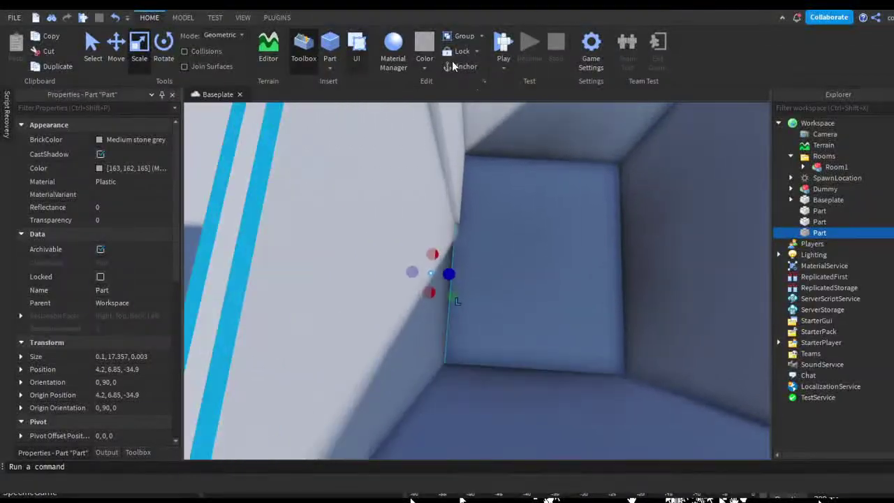
Colour the thin strip Smoky grey and move it to X position 4.
key("s")
left_click(704, 349)
right_click_drag(678, 330, 673, 330)
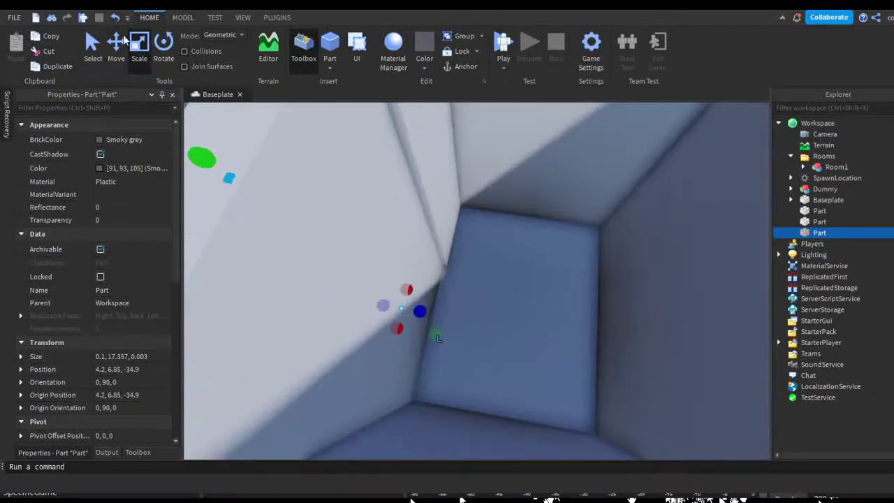
left_click(116, 48)
left_click_drag(580, 397, 580, 397)
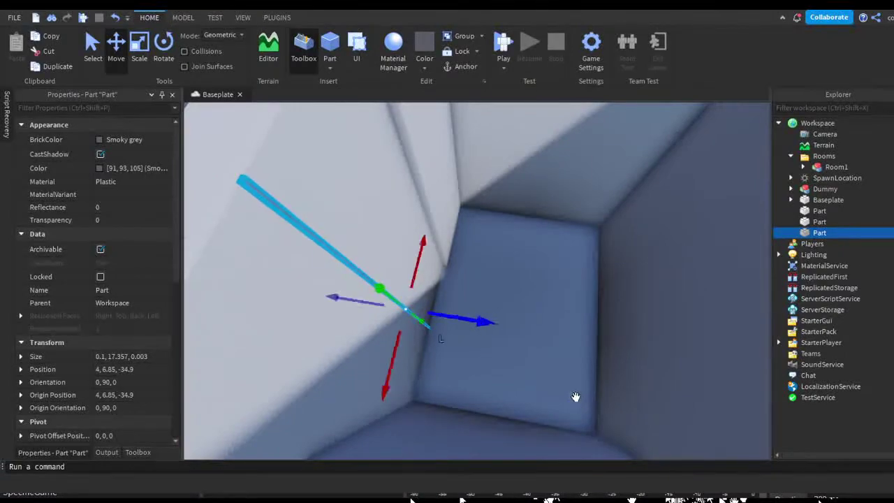
Scale the thin Smoky grey strip into a bar of 0.5 by 17.357 by 0.403 studs.
right_click_drag(576, 397, 574, 396)
left_click(143, 53)
key("a")
left_click_drag(560, 394, 567, 394)
right_click_drag(566, 393, 615, 443)
key("w")
key("s")
left_click_drag(589, 442, 591, 438, "ctrl")
right_click_drag(591, 438, 579, 427)
key("w")
Duplicate the grey bar repeatedly, space the copies evenly across the corridor opening and select the bars.
left_click(116, 50)
key("s")
right_click_drag(564, 325, 584, 416)
left_click_drag(614, 409, 679, 415)
key("a")
key("ctrl+d")
key("a")
key("ctrl+d")
left_click_drag(788, 409, 648, 412)
key("d")
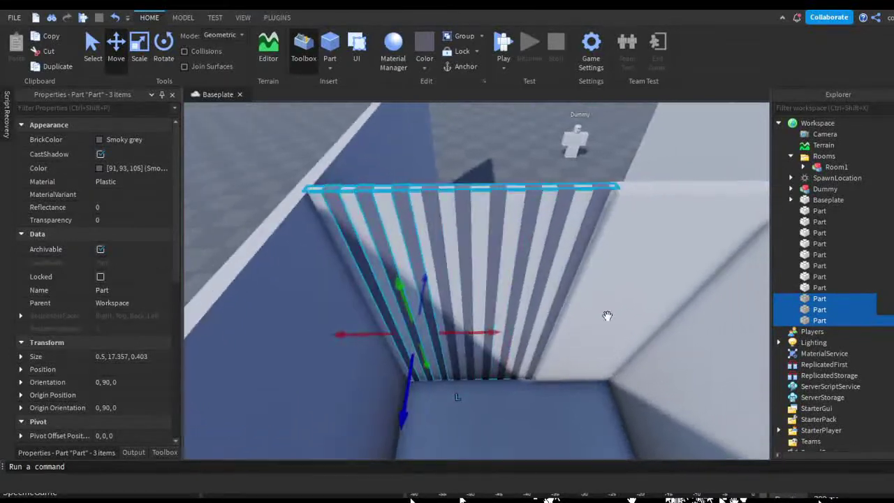
left_click(824, 222, "shift")
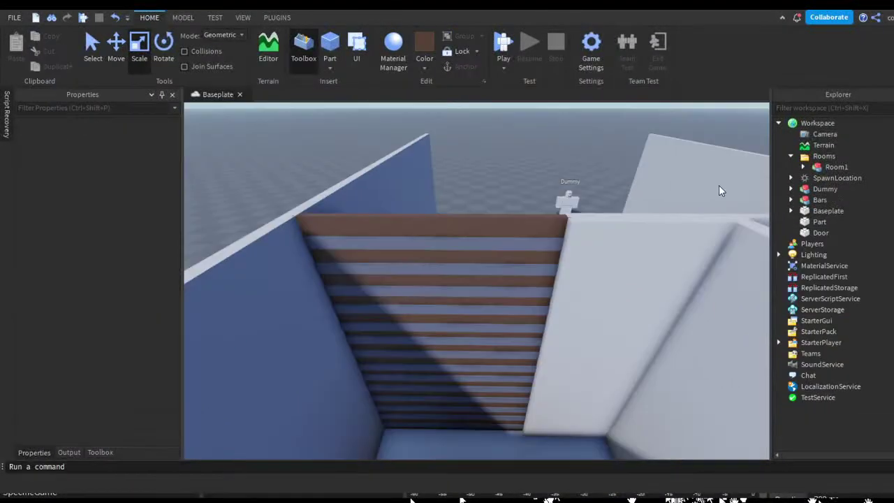
Expand the Bars model and select the bar at its middle.
scroll(538, 258, "up", 3)
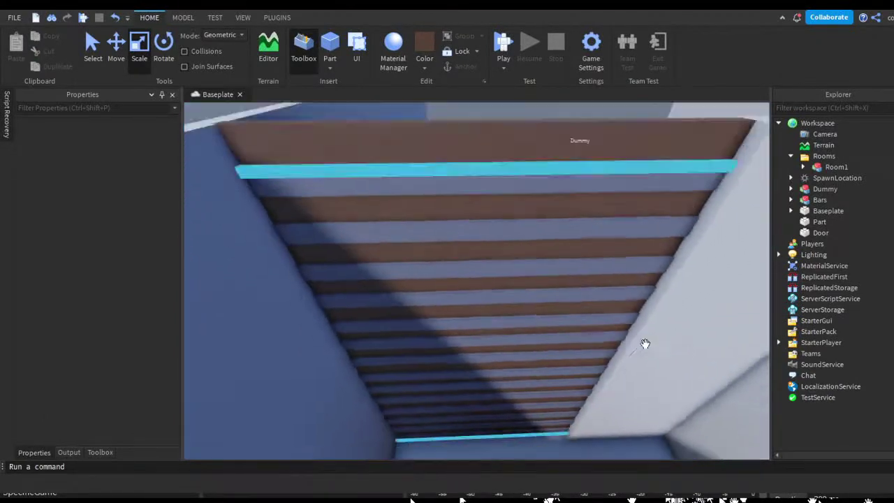
scroll(698, 383, "down", 3)
left_click(835, 200)
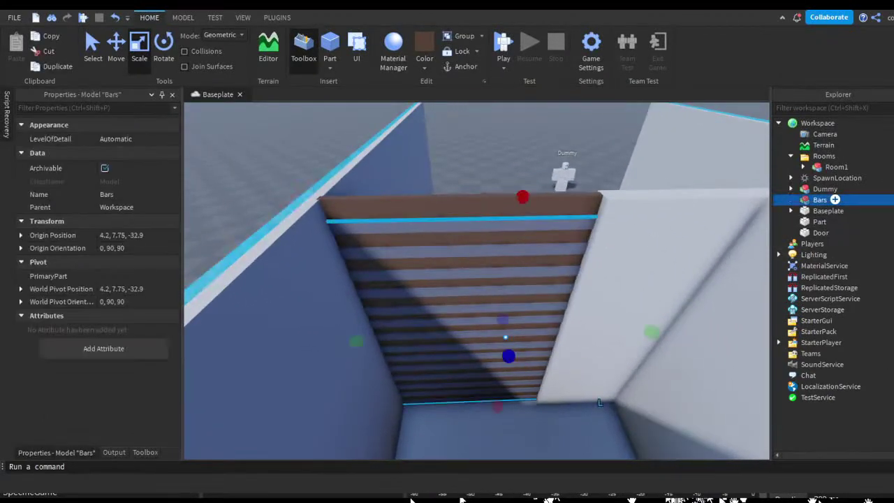
left_click(791, 199)
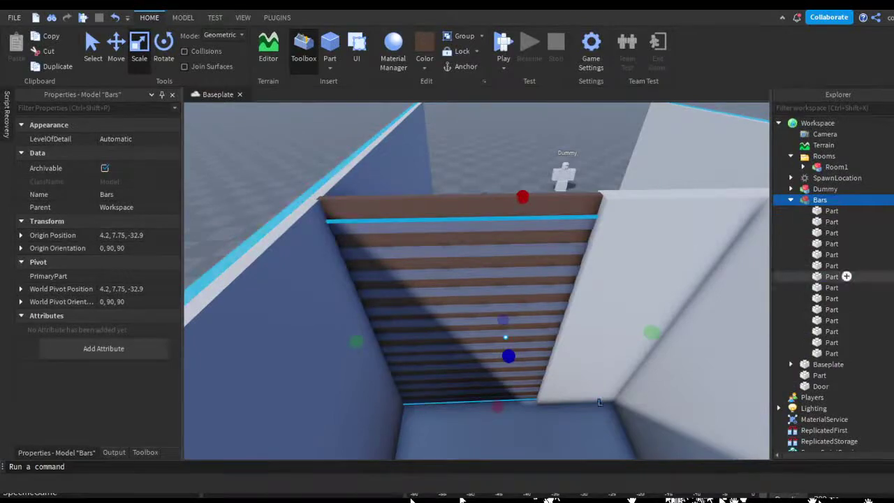
left_click(833, 277)
right_click_drag(692, 311, 694, 319)
scroll(697, 366, "down", 3)
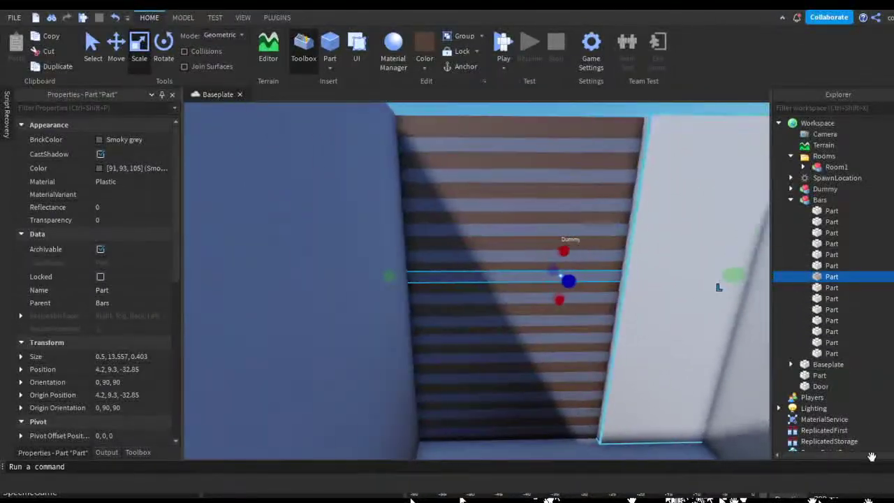
scroll(758, 364, "up", 3)
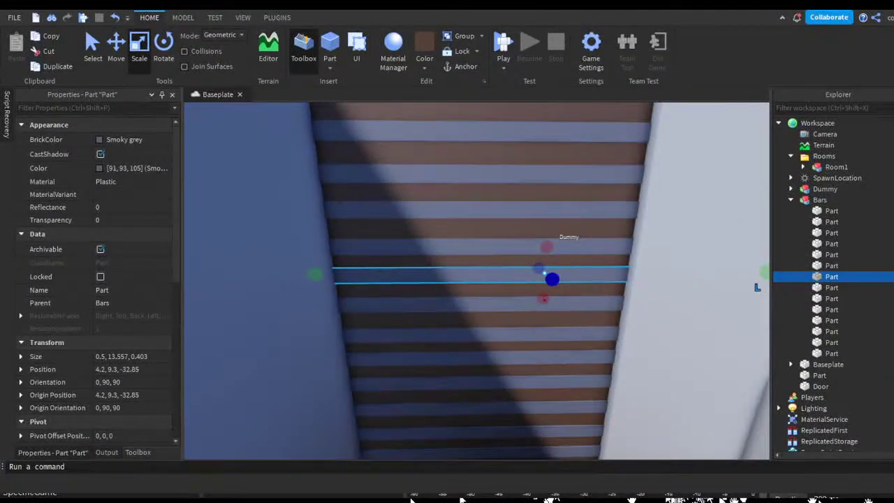
Set the middle bar as the Bars model's PrimaryPart and rename that bar CenterPiece.
left_click(821, 200)
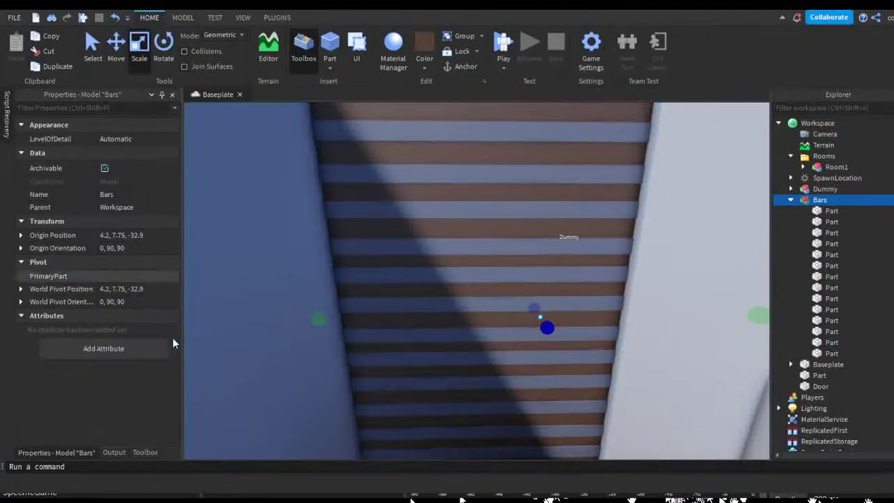
left_click(838, 287)
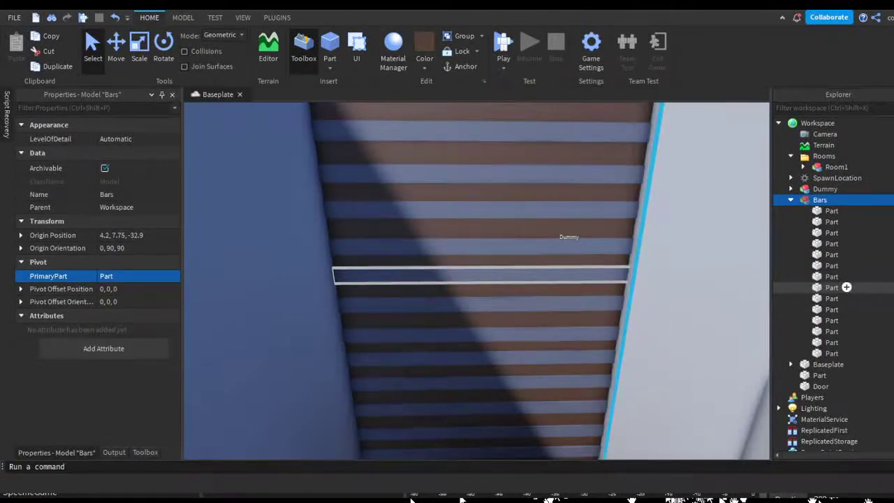
left_click(839, 277)
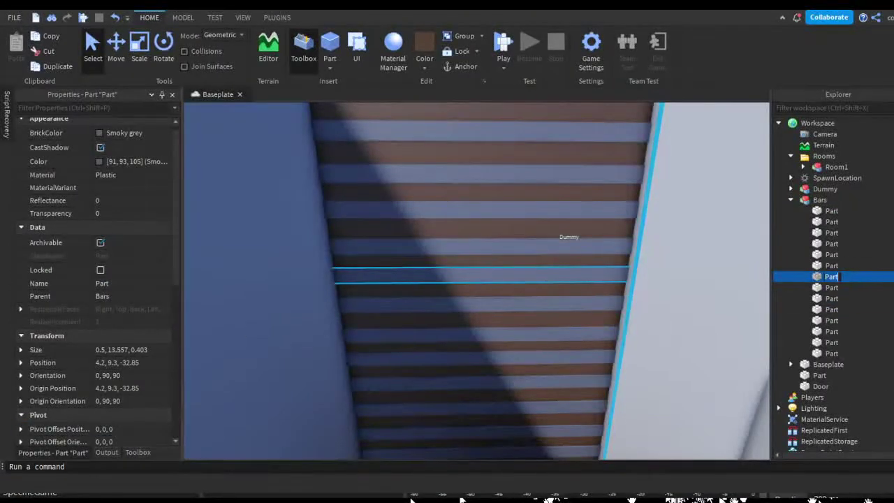
type("CenterPiece")
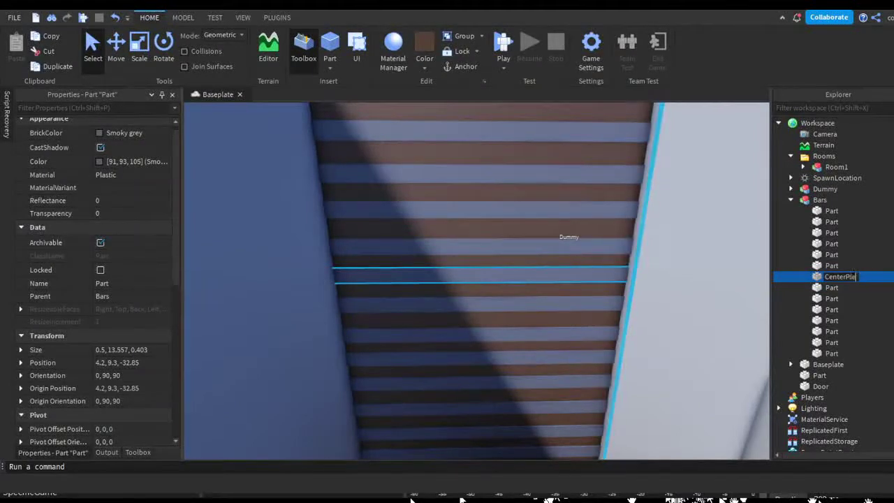
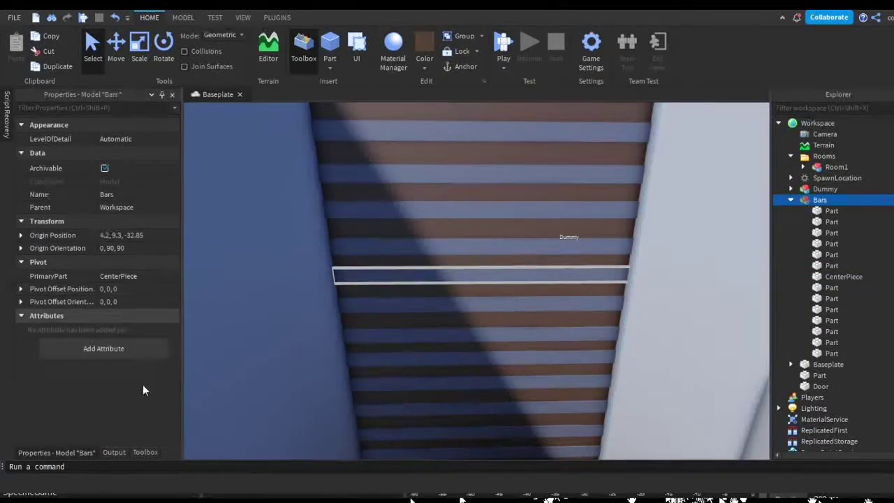
right_click_drag(428, 338, 882, 179)
left_click(510, 419)
right_click_drag(622, 154, 513, 318)
left_click(479, 239)
scroll(475, 225, "up", 5)
scroll(512, 318, "down", 2)
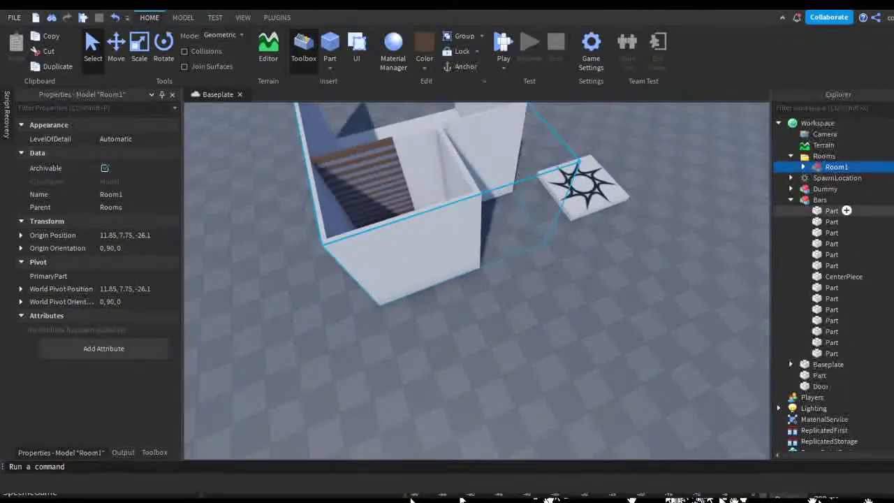
left_click(845, 202, "ctrl")
left_click(832, 386, "ctrl")
left_click(727, 302)
Insert a new block part of 4 by 1 by 2 studs near the room.
right_click_drag(727, 303, 682, 380)
scroll(713, 347, "up", 5)
scroll(683, 380, "up", 3)
scroll(683, 380, "down", 4)
left_click(330, 44)
right_click_drag(595, 251, 594, 251)
scroll(595, 252, "down", 6)
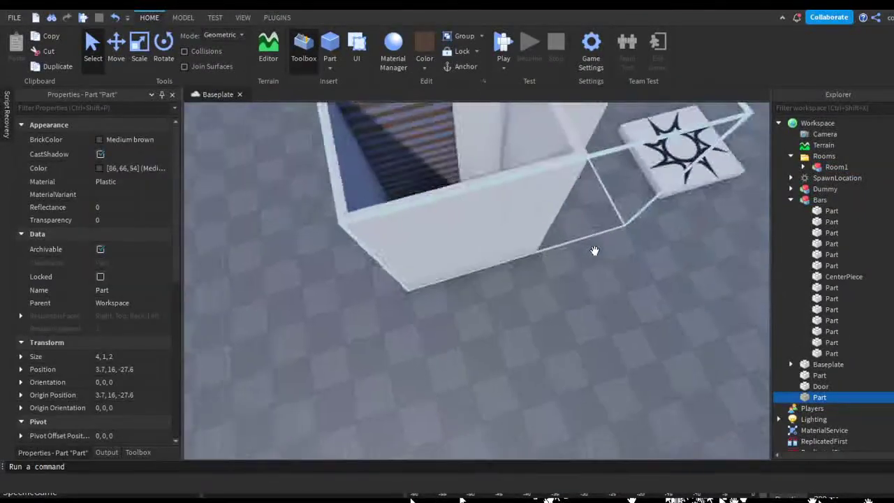
Move the new block inside the room and stand it upright against the wall beside the bars.
left_click_drag(509, 176, 514, 228)
scroll(639, 288, "up", 6)
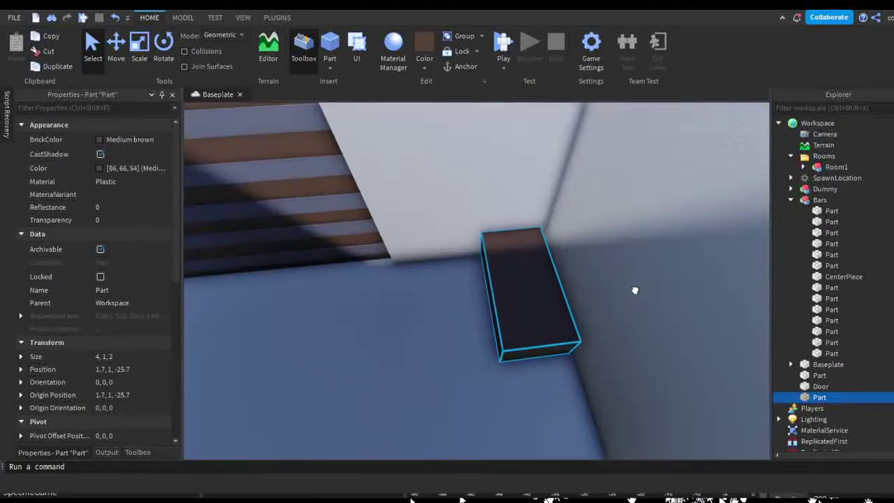
left_click_drag(635, 290, 601, 247)
right_click_drag(635, 290, 601, 247)
left_click_drag(601, 247, 591, 263)
right_click_drag(591, 264, 605, 271)
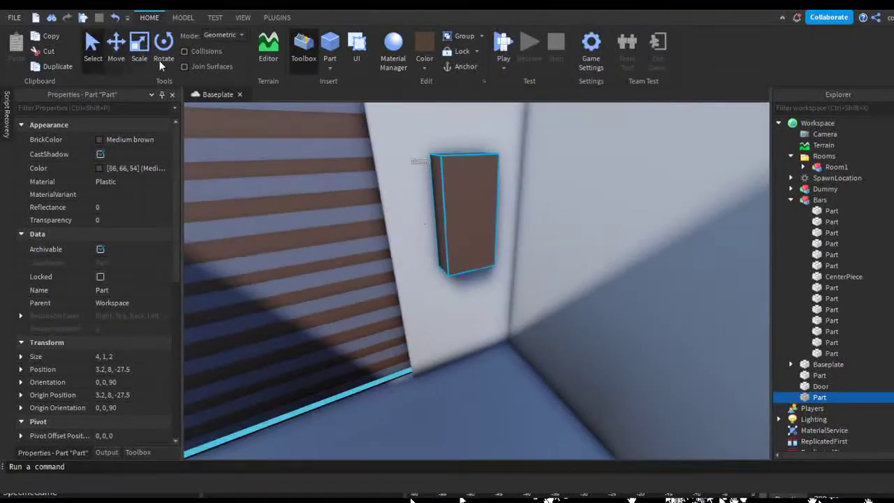
Scale the wall block to 2.4 by 0.3 by 1.2 studs, colour it Really red and anchor it.
left_click(140, 49)
mouse_move(482, 224)
left_mouse_down("ctrl+shift")
mouse_move(473, 220)
mouse_move(464, 235)
mouse_move(467, 250)
mouse_move(477, 223)
left_mouse_up("ctrl+shift")
right_click_drag(594, 279, 592, 279)
left_click(425, 66)
left_click(741, 218)
left_click(464, 67)
right_click_drag(681, 191, 681, 191)
Add a ProximityPrompt to the red wall part.
mouse_move(835, 397)
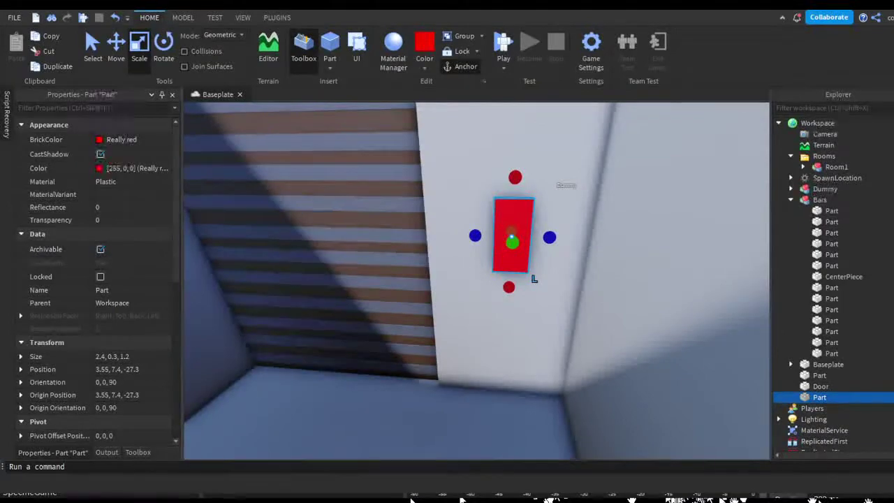
left_click(846, 319)
right_click_drag(651, 357, 650, 357)
scroll(734, 365, "up", 3)
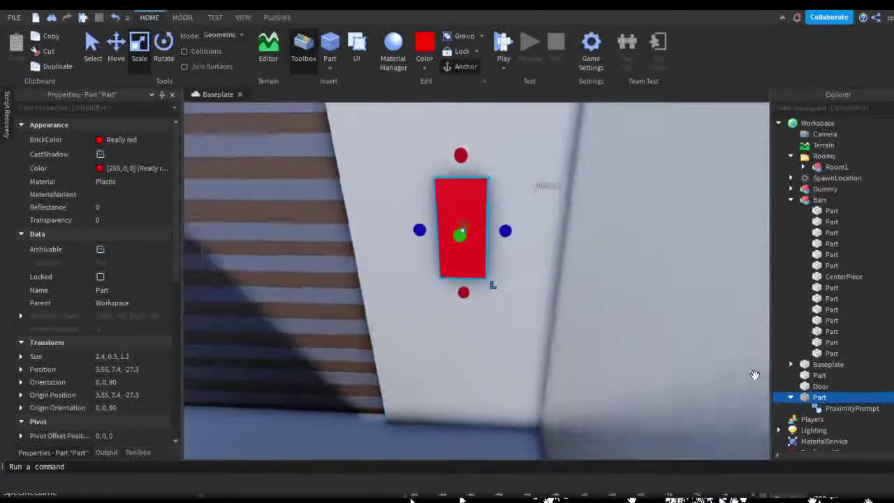
scroll(734, 365, "down", 3)
Set the ProximityPrompt's ActionText to Open and its ObjectText to Elevator Door.
left_click(852, 408)
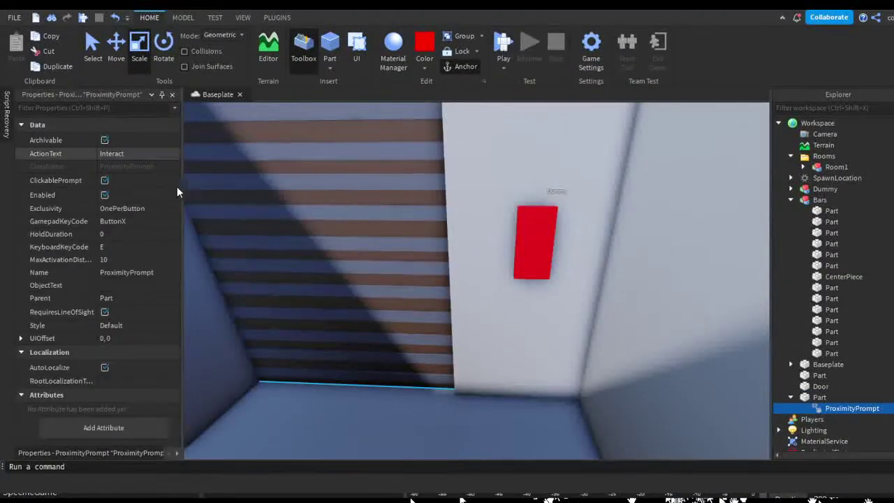
left_click(141, 154)
type("Oppe")
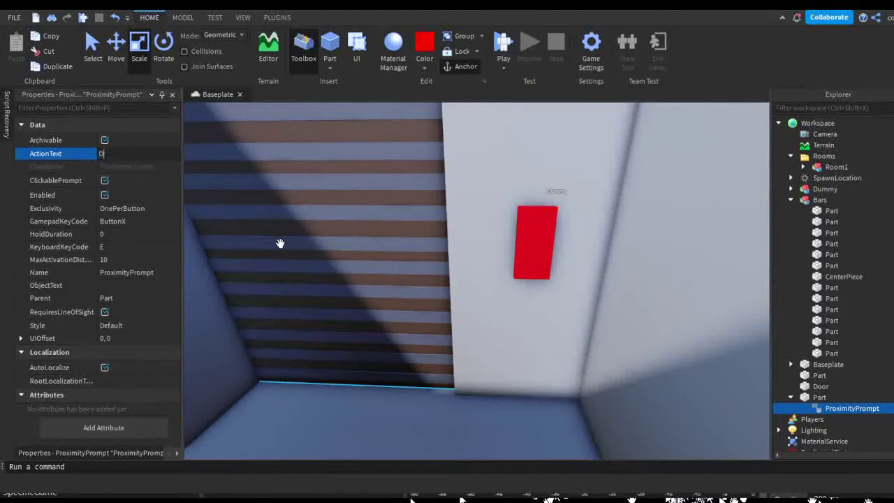
key("BackSpace")
key("BackSpace")
type("en")
key("Return")
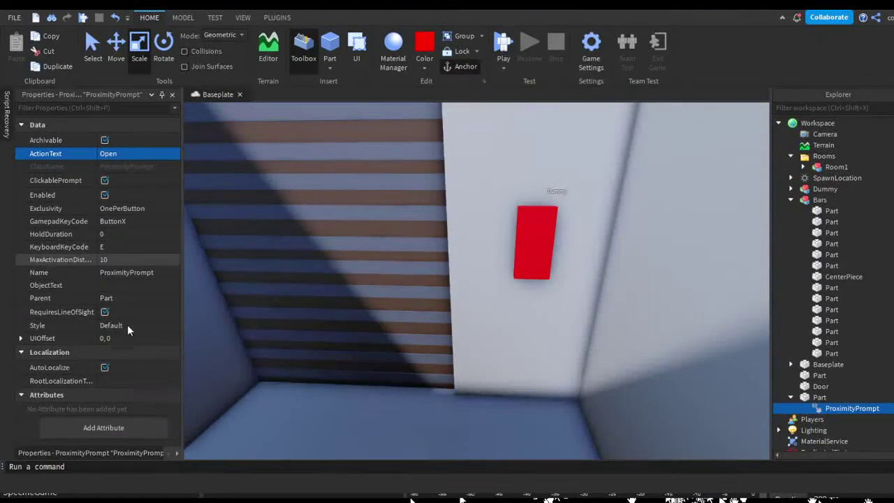
left_click(136, 286)
type("Elevator Door")
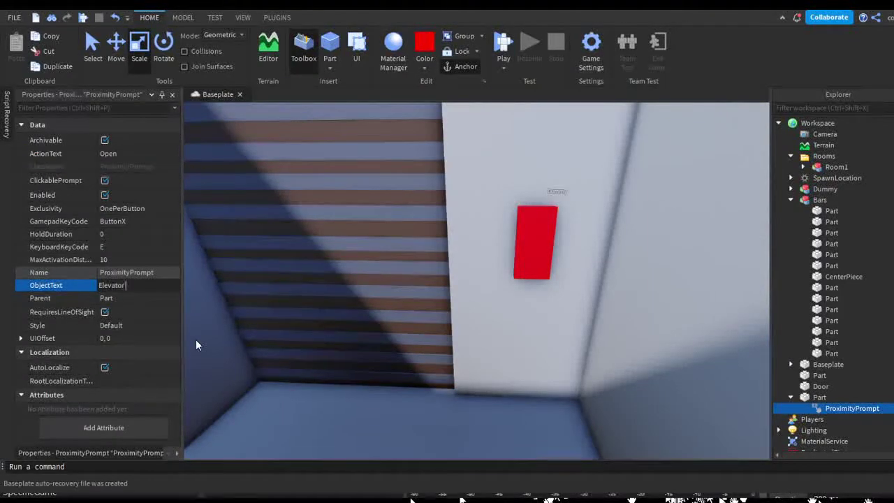
key("Return")
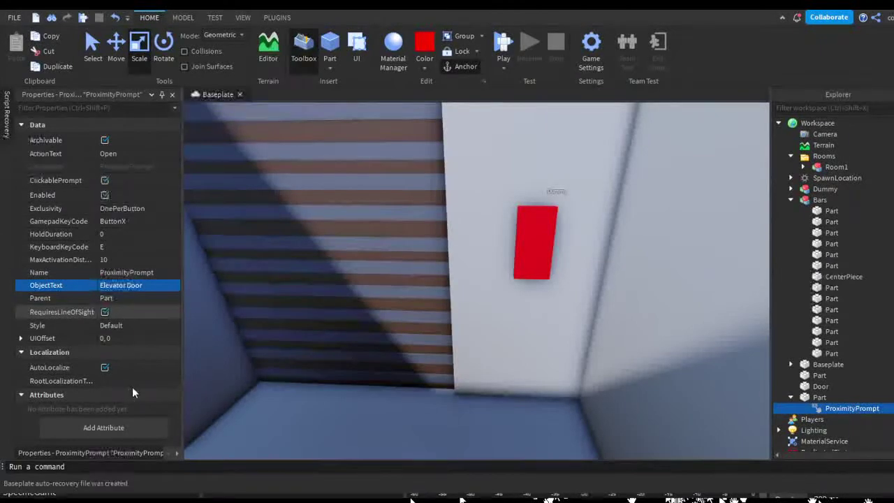
Turn off RequiresLineOfSight for the red part's ProximityPrompt.
mouse_move(674, 355)
right_mouse_down()
mouse_move(635, 335)
mouse_move(677, 360)
right_mouse_up()
key("w")
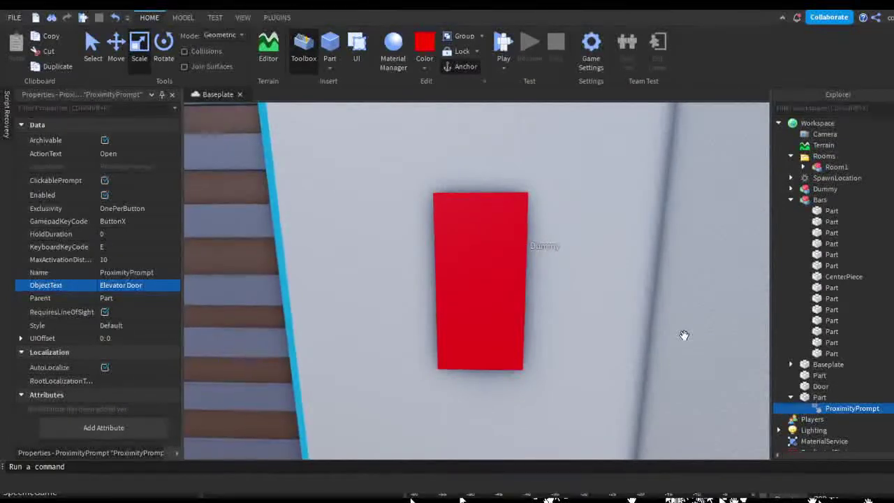
key("s")
key("a")
right_click_drag(684, 335, 684, 335)
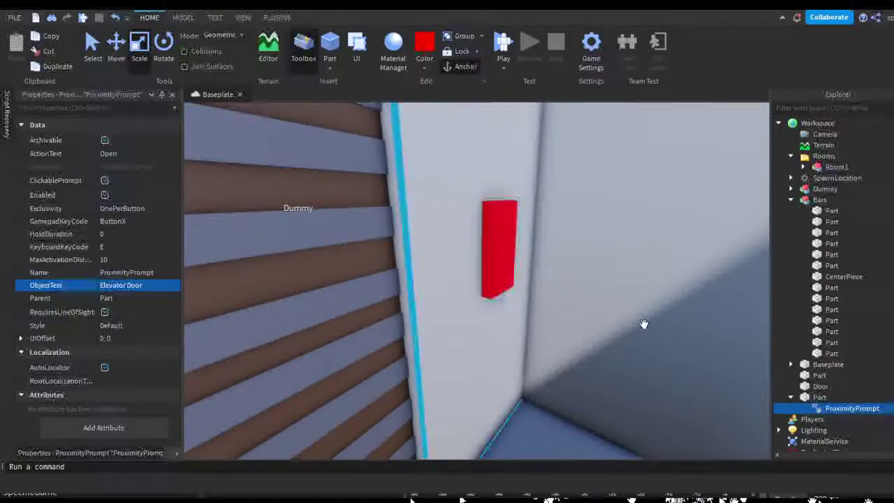
right_click_drag(631, 332, 379, 415)
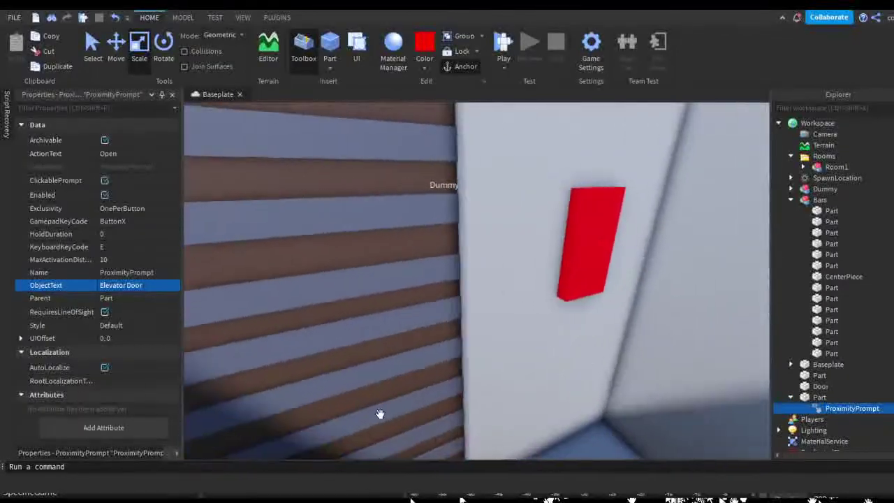
key("s")
left_click(105, 313)
key("w")
right_click_drag(419, 394, 579, 359)
Thicken the red button part to 0.5 studs so that it stands out further from the wall.
left_click(447, 292)
key("f")
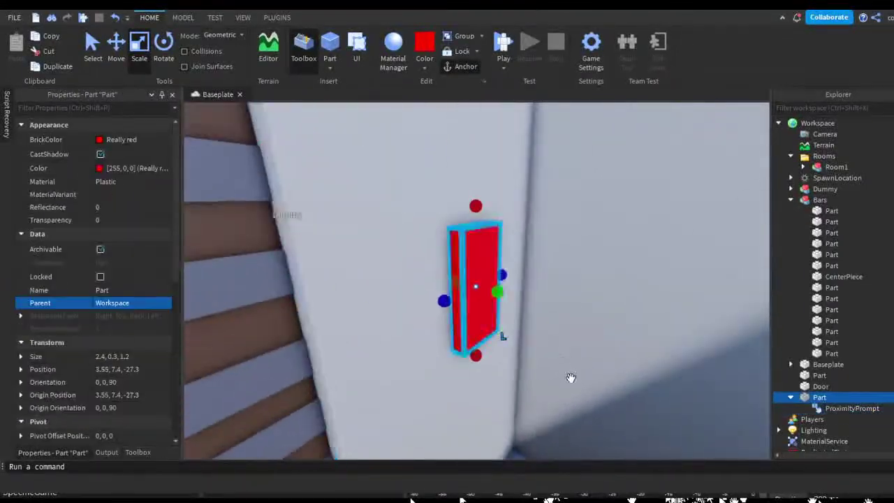
left_click_drag(568, 350, 578, 354)
key("s")
right_click_drag(577, 354, 468, 377)
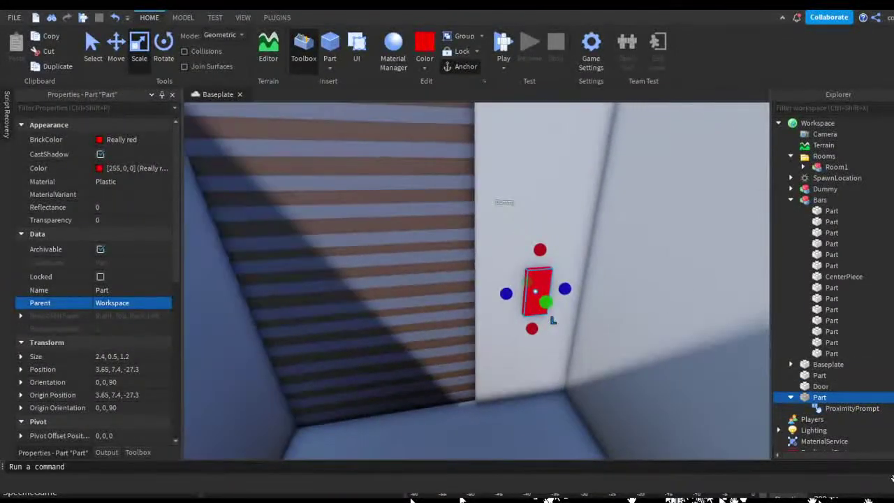
Add a script named OpenDoor to the red button part and return to the 3D view.
right_click_drag(675, 314, 674, 315)
key("s")
mouse_move(835, 396)
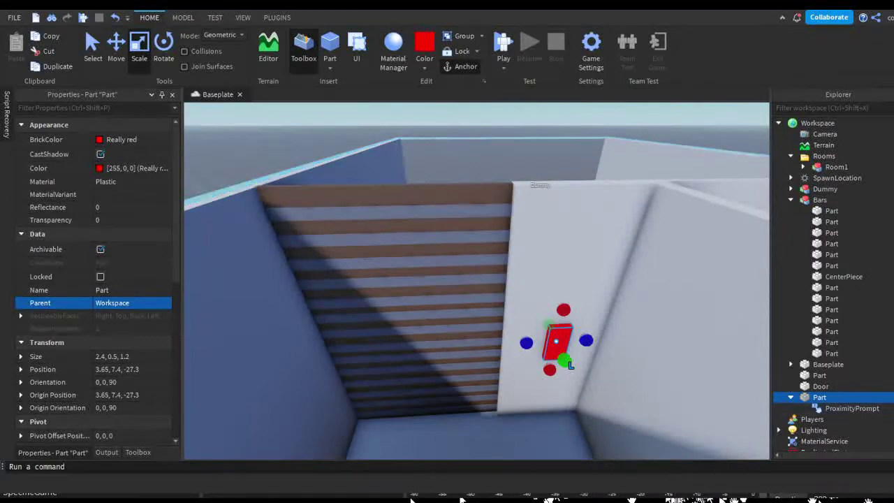
left_click(844, 419)
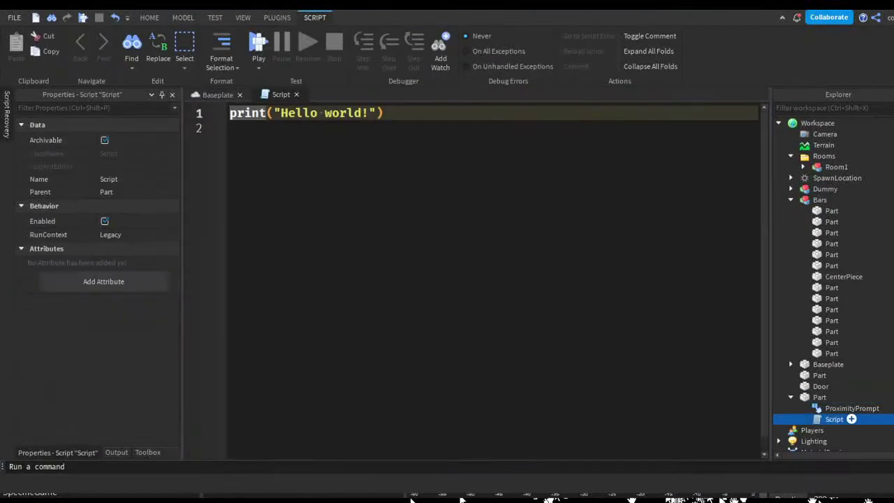
key("Return")
left_click(684, 346)
left_click(218, 95)
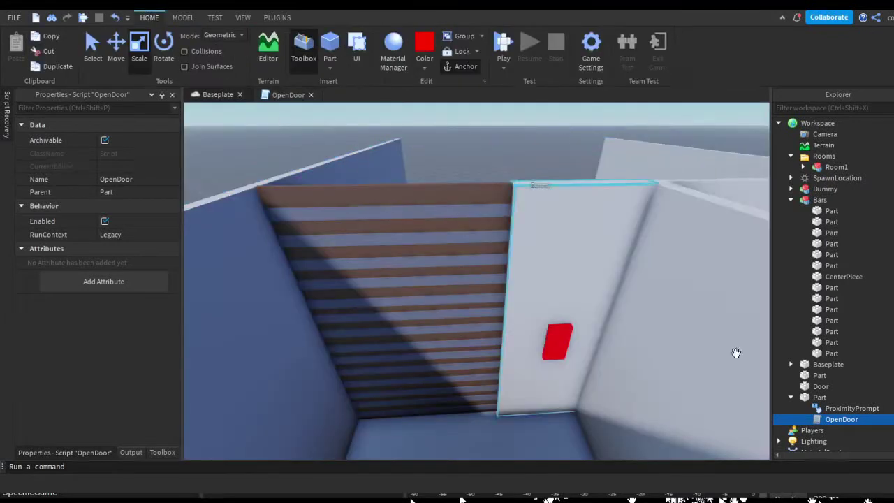
Group the Bars model, the Door part and the red button part into one model named Door.
left_click(823, 398)
left_click(820, 375, "ctrl")
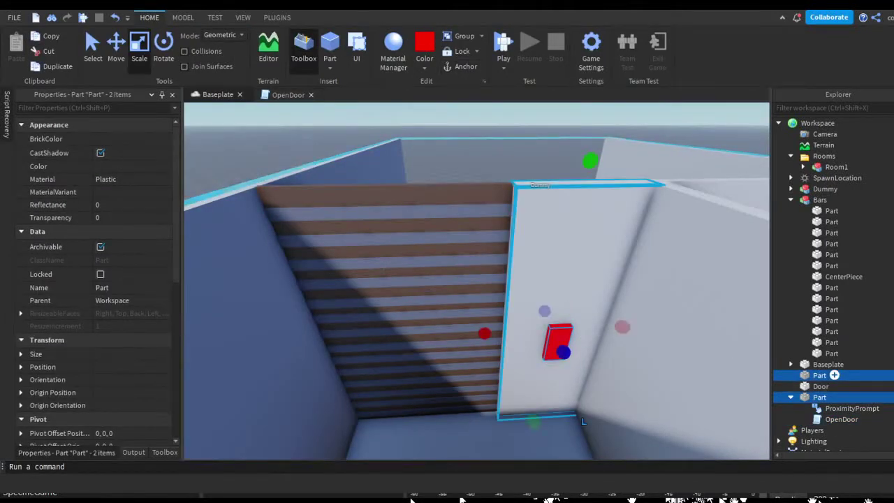
left_click(821, 376, "ctrl")
left_click(821, 387, "ctrl")
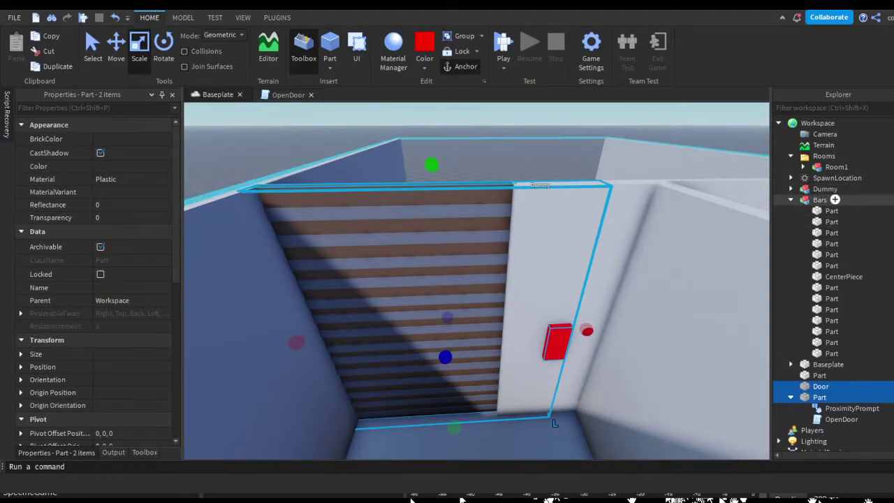
key("ctrl+g")
left_click(791, 200)
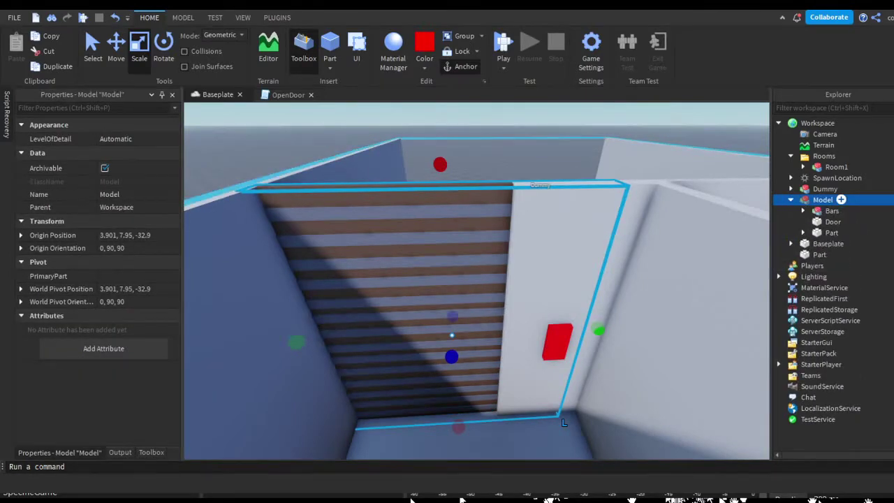
key("F2")
type("Door")
key("Return")
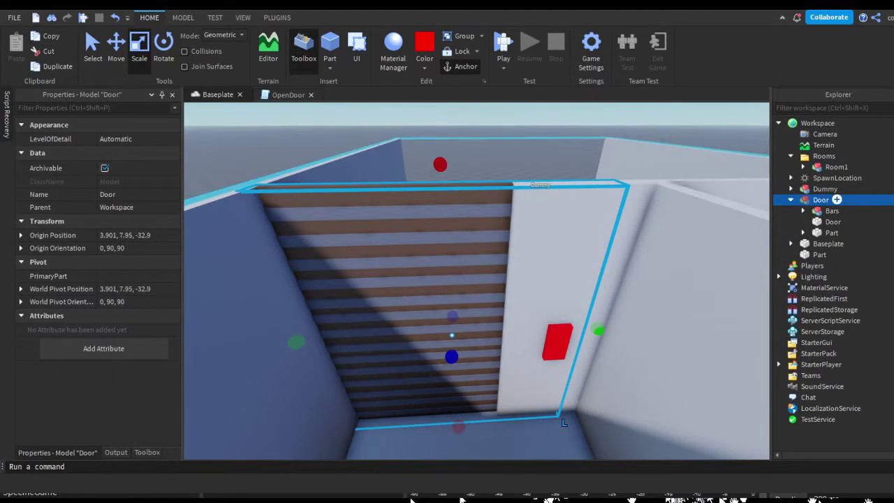
Rename the red button part inside the Door model to Button.
left_click(832, 233)
left_click(833, 223)
left_click(831, 233)
key("F2")
type("Button")
key("Return")
Move the Door model and the loose Part from Workspace into the Room1 model.
left_click_drag(836, 200, 853, 168)
left_click(825, 299)
right_click_drag(735, 348, 756, 371)
left_click_drag(821, 298, 839, 167)
Group all the loose parts in Room1 into one model named Walls.
left_click(844, 189)
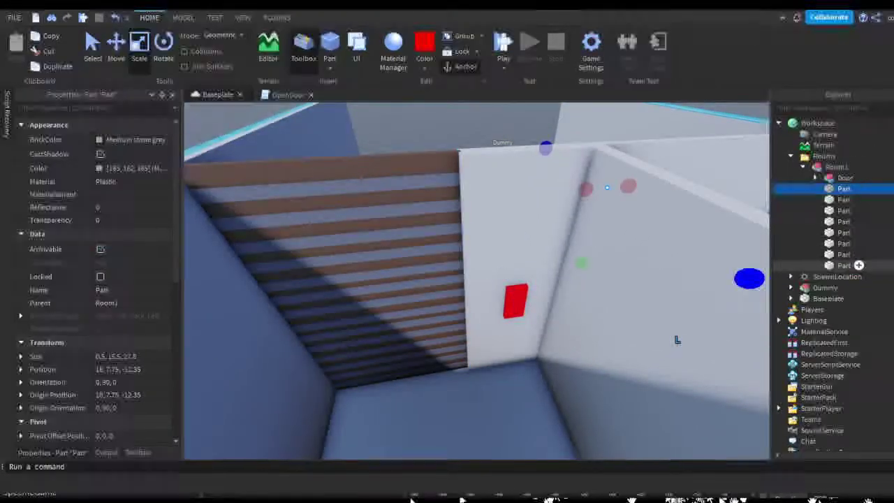
left_click(844, 266, "shift")
key("ctrl+g")
key("F2")
type("Walls")
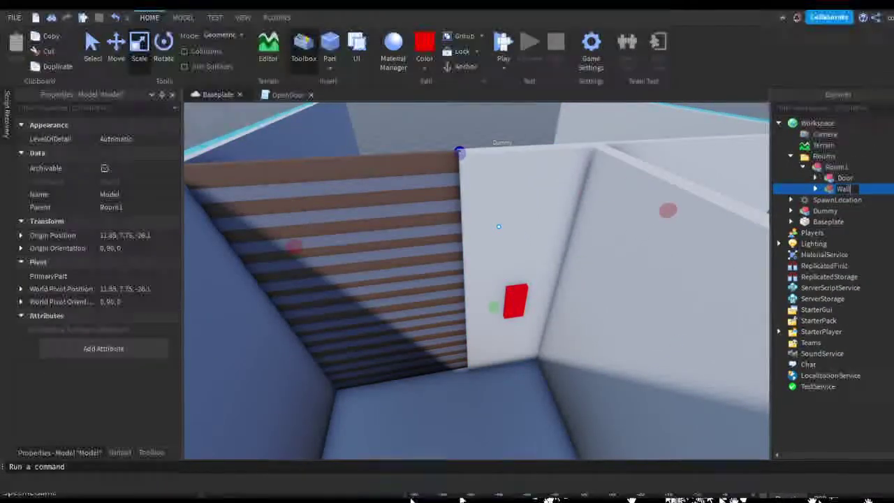
key("Return")
Open the OpenDoor script inside the Door model's Button and clear its default code.
left_click(845, 178)
left_click(816, 178)
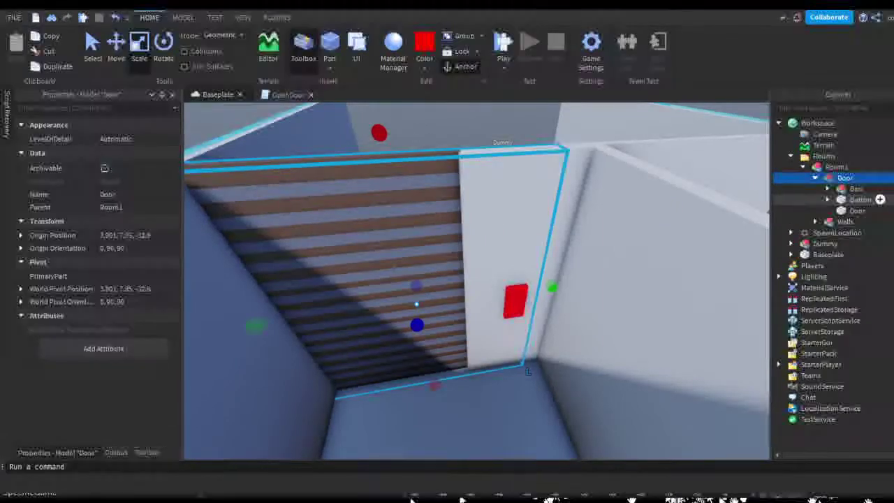
left_click(861, 200)
left_click(828, 199)
left_click(876, 211)
double_click(876, 211)
left_click_drag(519, 122, 230, 115)
key("BackSpace")
Write an empty handler starting with script.Parent.ProximityPrompt.Triggered:Connect(function() in the OpenDoor script.
type("script.Parent.pro")
key("Tab")
type(".Tri")
key("Tab")
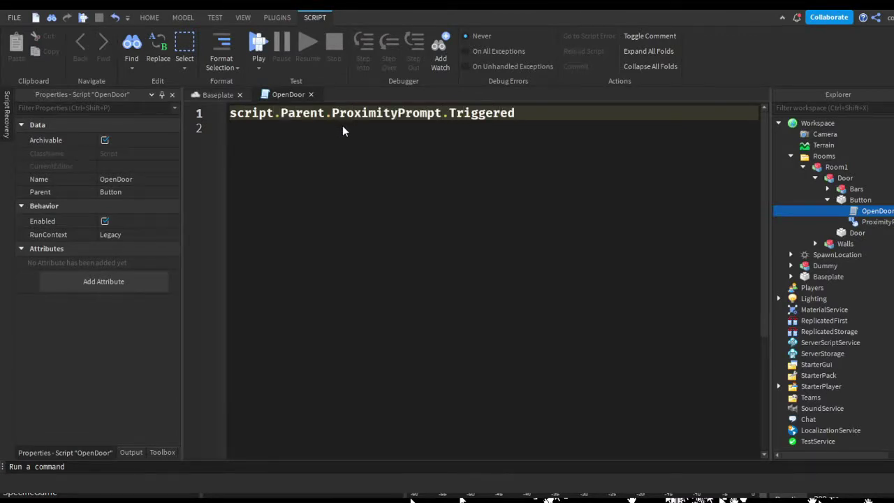
type(":Connect(function()")
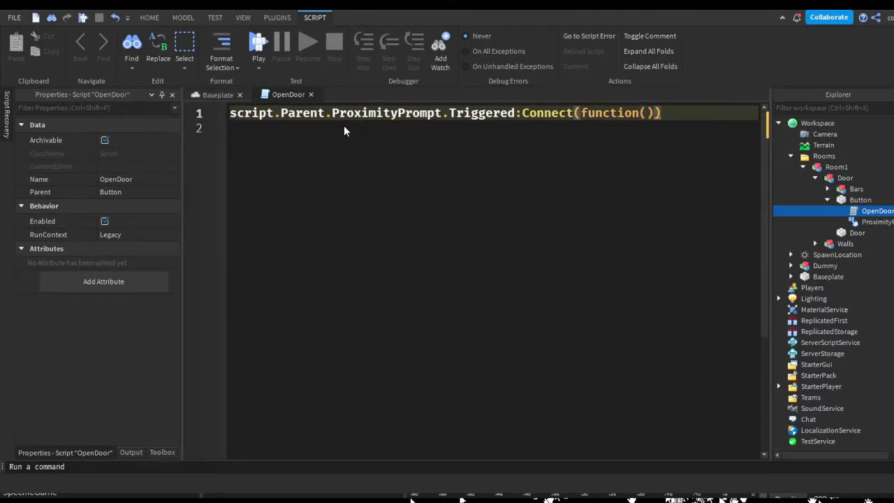
key("Return")
Examine how each part of the Triggered handler line refers to the Button and its ProximityPrompt.
left_click(874, 221)
left_click(875, 211)
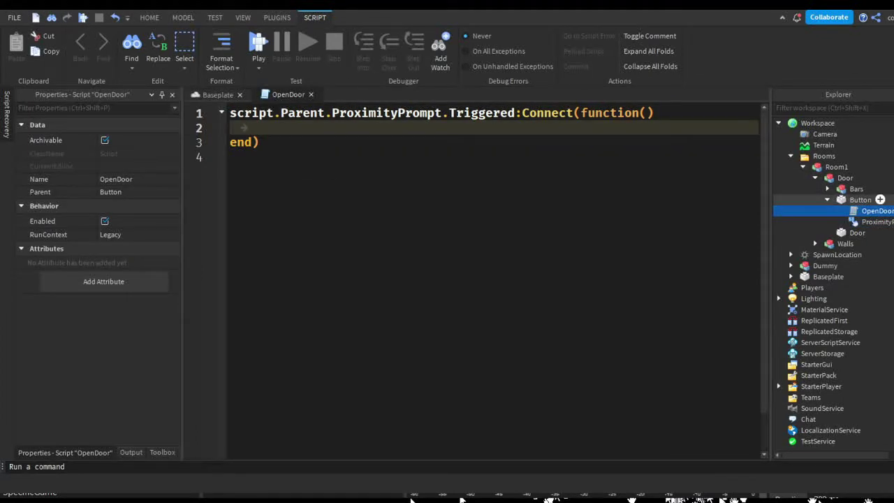
left_click(861, 200)
double_click(393, 114)
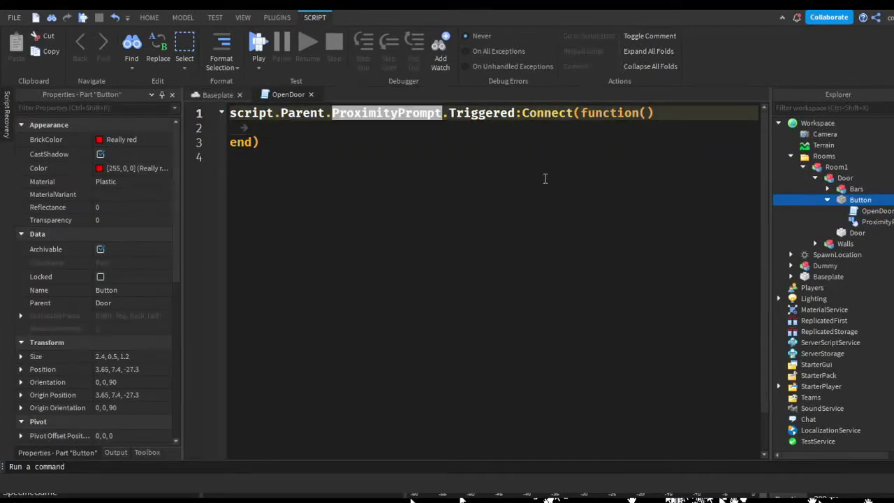
left_click(874, 221)
left_click(621, 131)
double_click(482, 113)
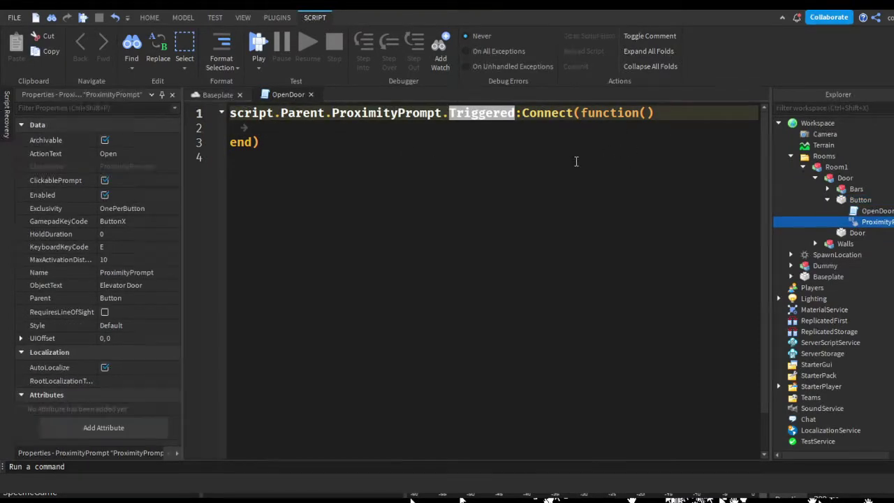
left_click(220, 95)
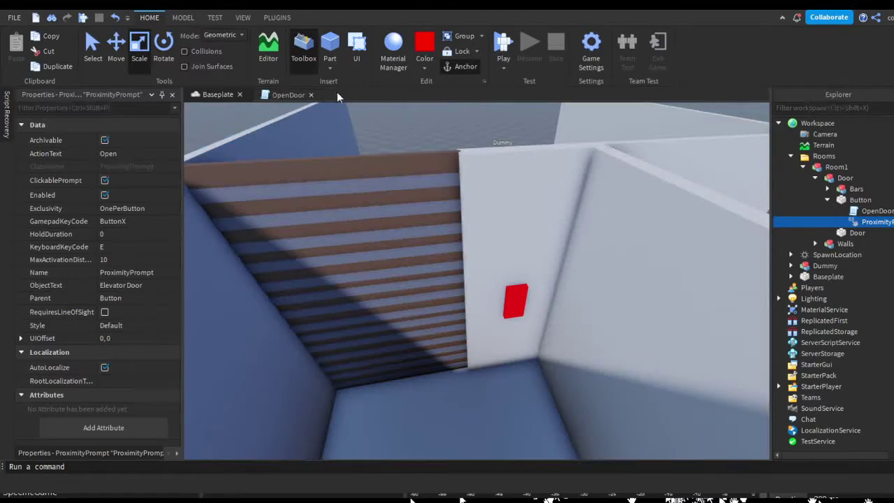
left_click(288, 95)
left_click(681, 131)
left_click_drag(522, 113, 656, 113)
left_click(482, 144)
left_click(401, 130)
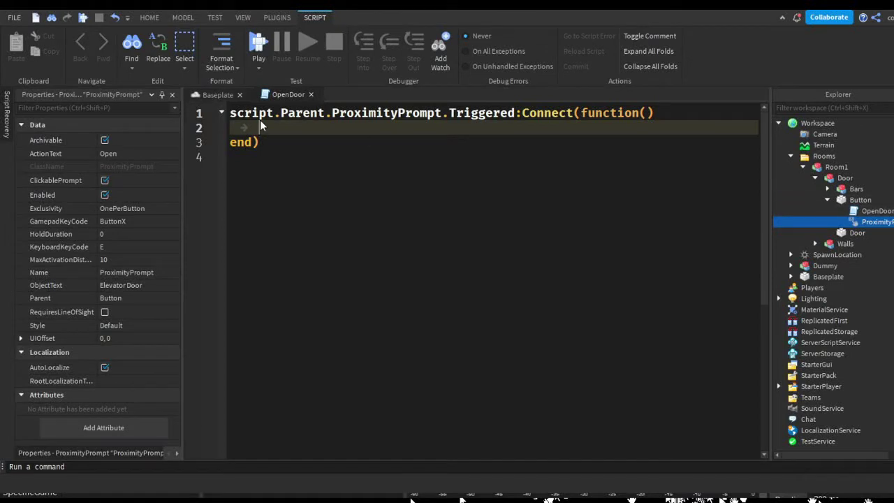
Add local tweenService = game:GetService("TweenService") above the handler, separated by a blank line.
left_click(231, 114)
key("Return")
key("Return")
key("Up")
key("Up")
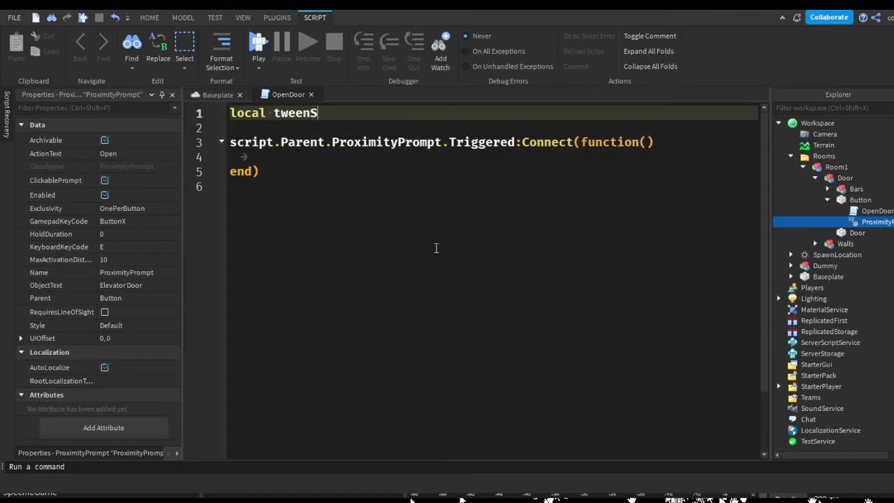
type("local tweenService = game:GetService(\"T")
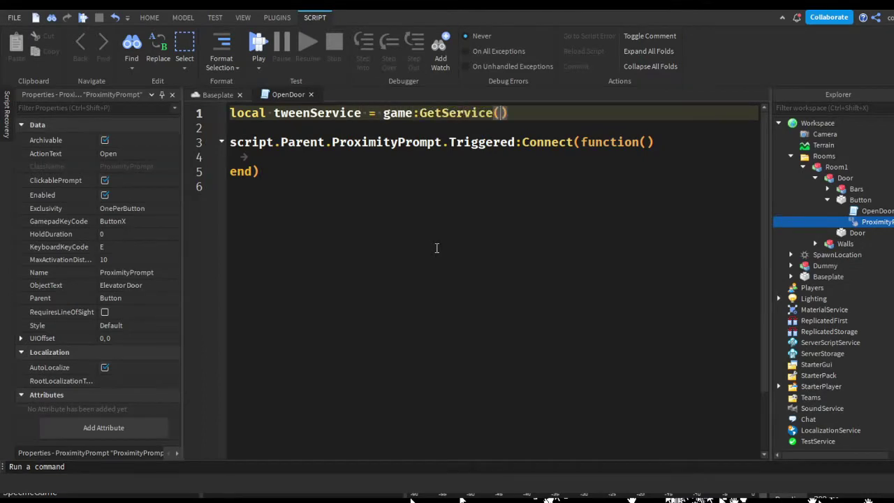
type("weenService")
Review the tweenService line piece by piece: the variable name, the GetService call and the service name.
double_click(249, 114)
double_click(318, 114)
left_click(306, 128)
left_click_drag(376, 113, 451, 124)
left_click(466, 125)
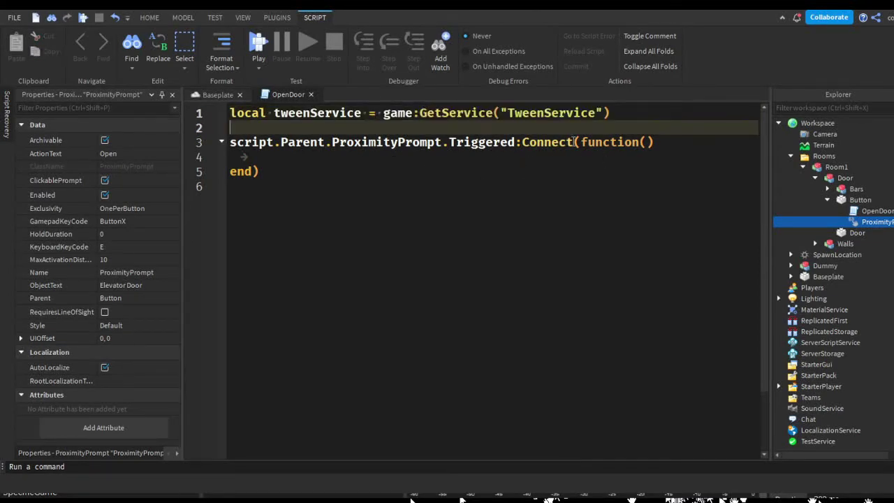
double_click(456, 113)
double_click(398, 113)
double_click(467, 113)
left_click(478, 125)
double_click(447, 113)
left_click(466, 125)
double_click(534, 113)
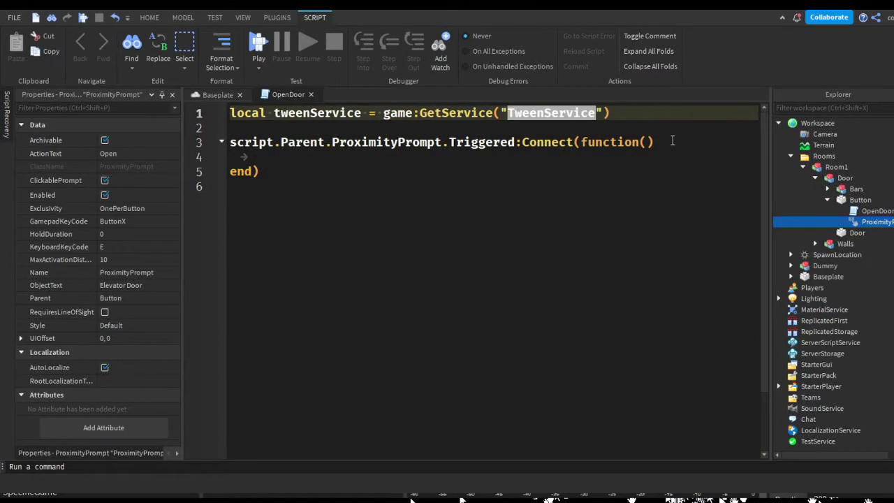
left_click(632, 157)
left_click(657, 128)
Declare local tweenInfo = TweenInfo.new( ) below the tweenService line, with 0.7 as its first argument.
left_click(699, 114)
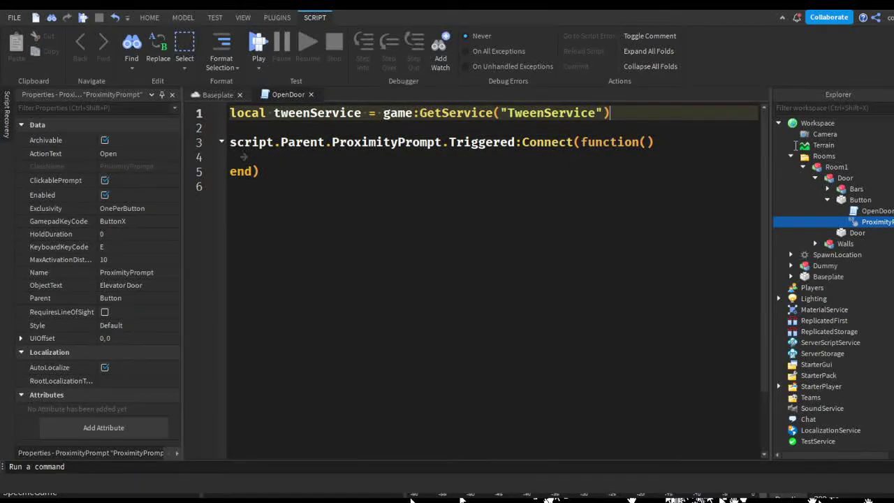
key("Return")
key("Return")
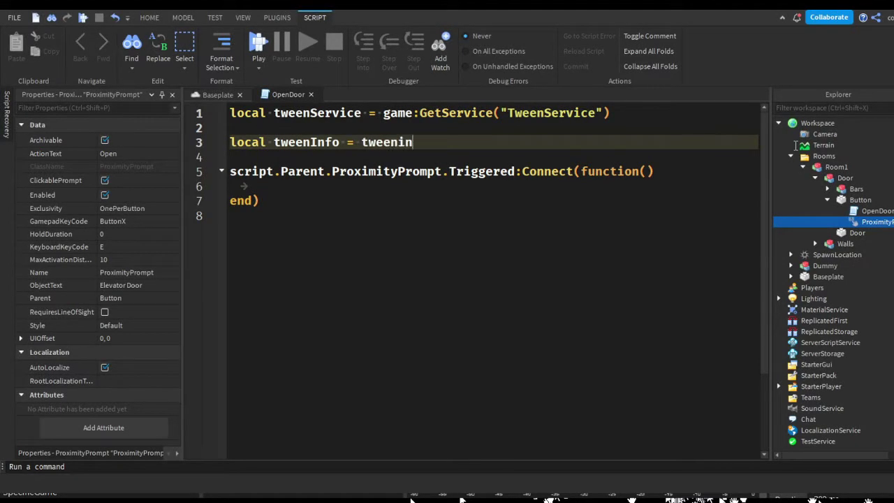
type("ew(")
key("Return")
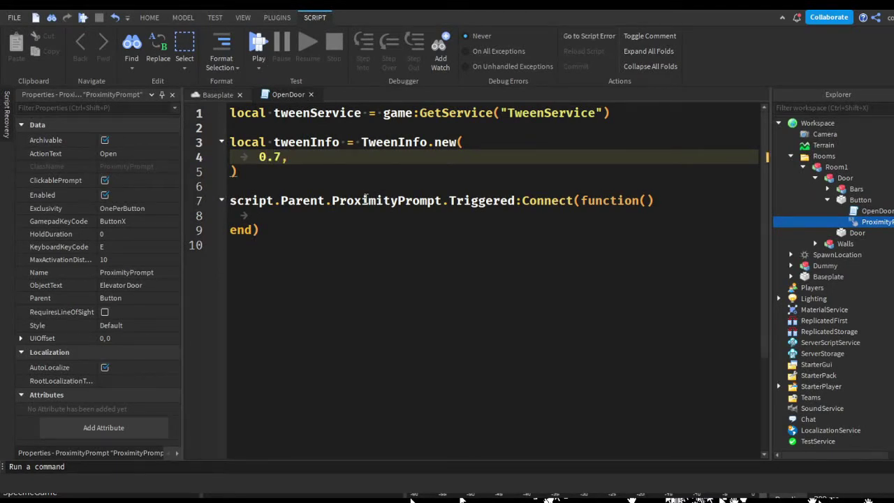
Add Enum.EasingStyle.Quad and Enum.EasingDirection.InOut as the second and third TweenInfo arguments, each on its own line.
key("Return")
type("enum.EasingStyle")
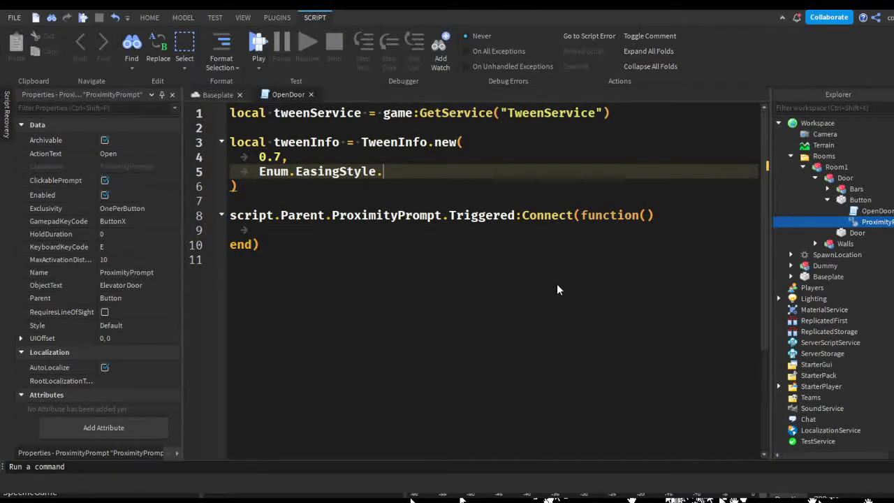
type(".Quad,")
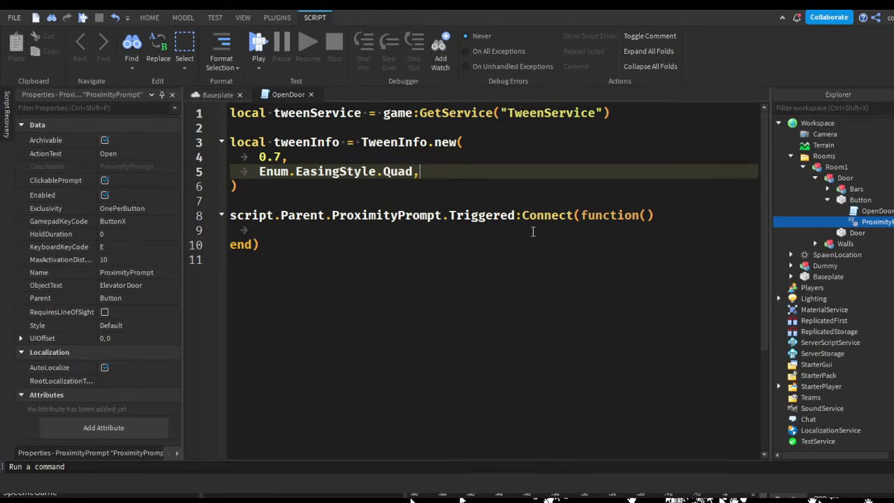
key("Return")
type("Enum.easingdi")
key("Tab")
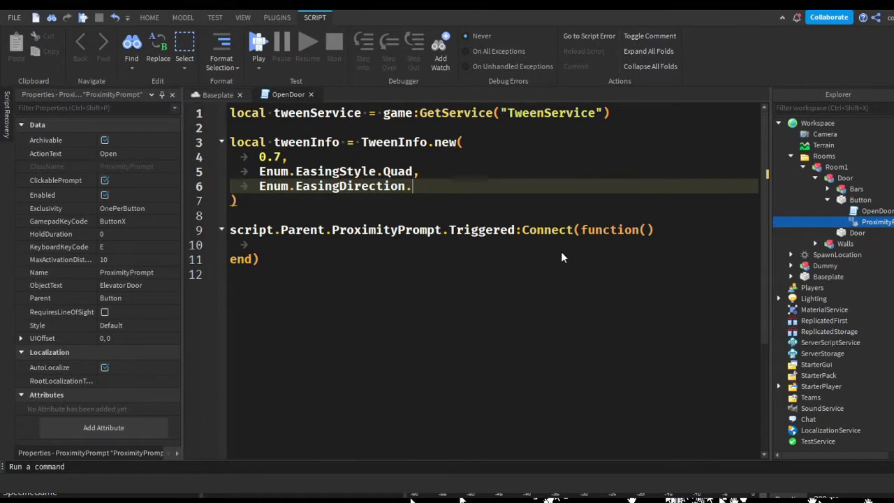
type(".InOut,")
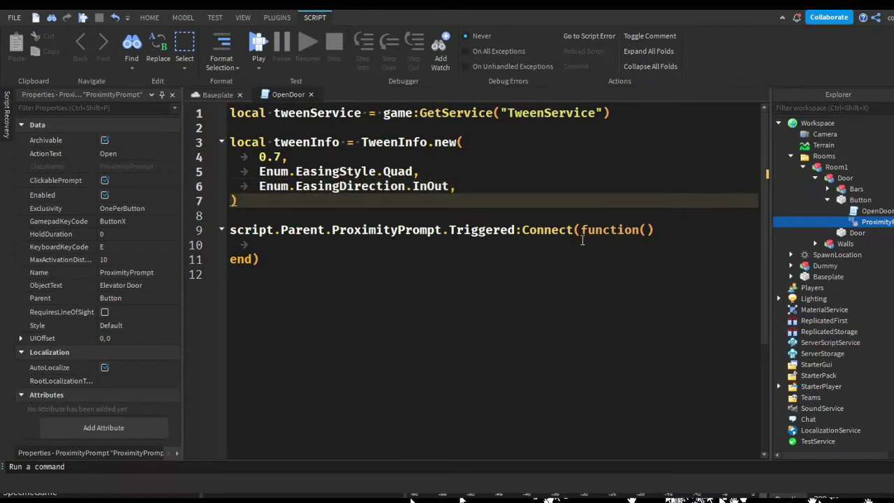
Complete the TweenInfo arguments with a repeat count of 0, false for reversing and a delay of 0.
key("Return")
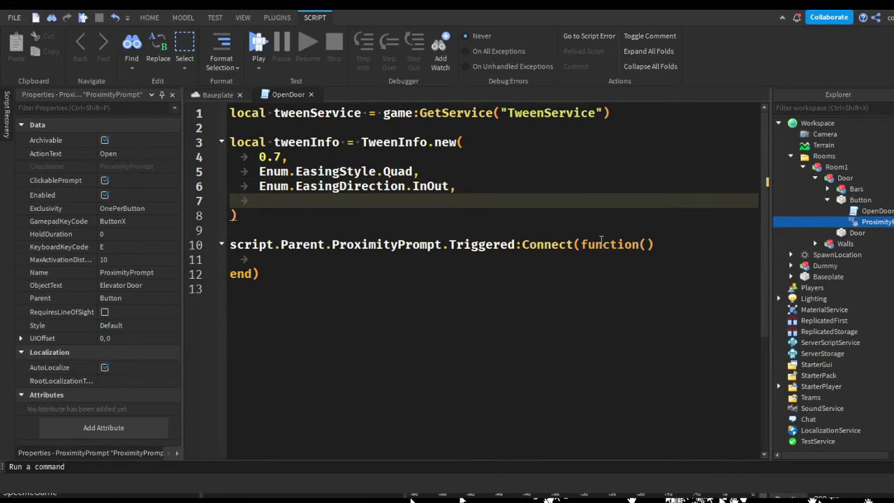
type("0,")
key("Return")
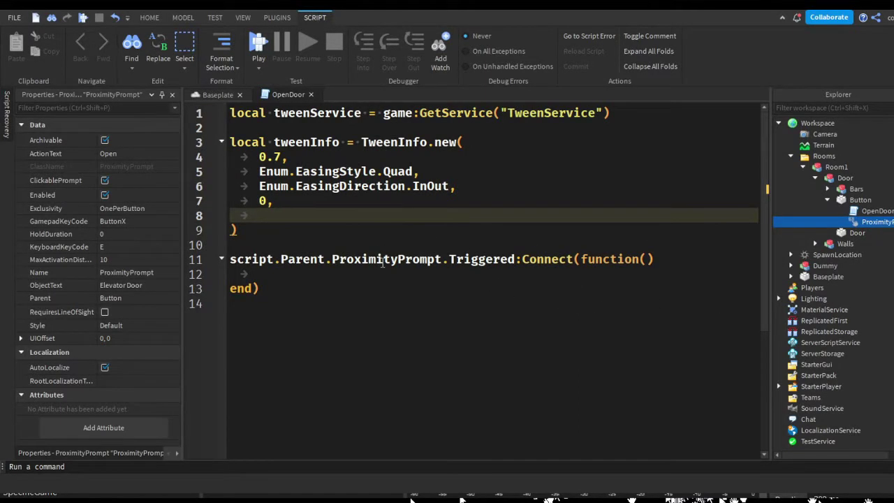
type("false,")
key("Return")
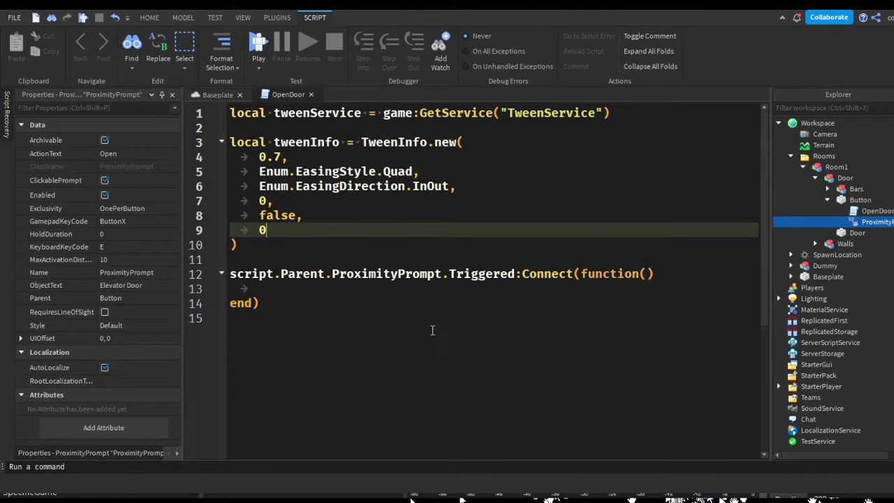
key("Down")
key("Down")
key("Up")
key("Up")
key("shift+Left")
key("shift+Left")
key("Down")
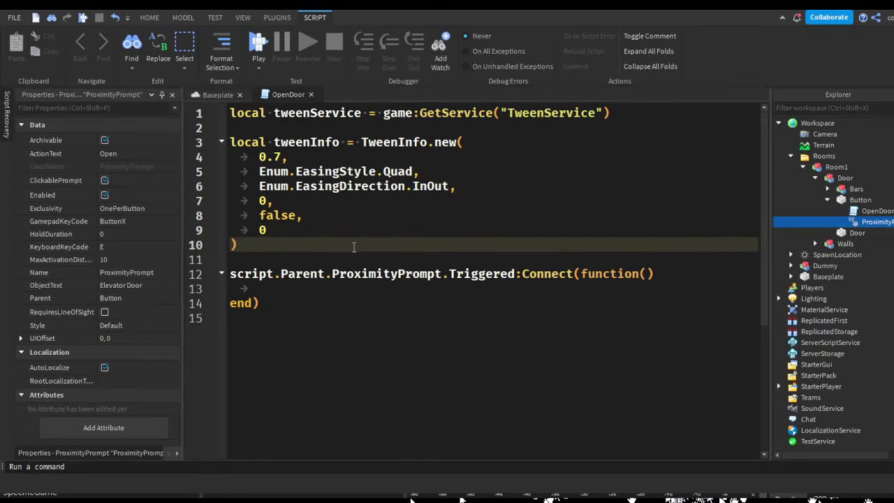